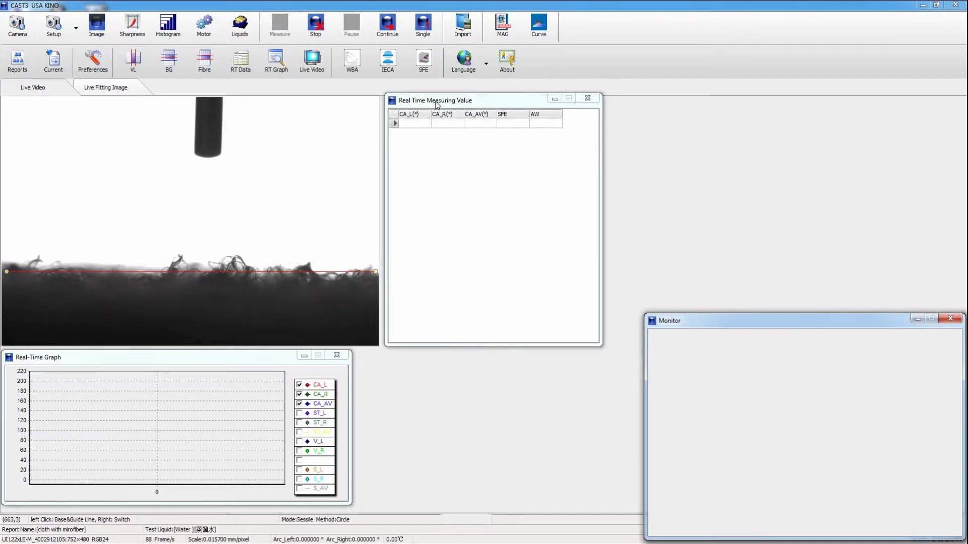
Resume the paused contact angle measurement on the cloth sample, and stop it after the drop is absorbed.
left_click(398, 34)
left_click(398, 35)
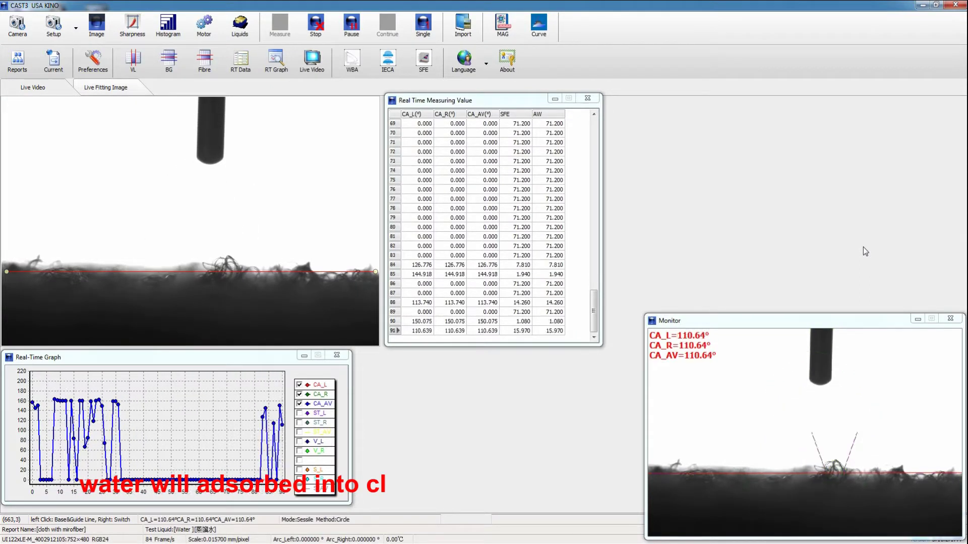
left_click(316, 29)
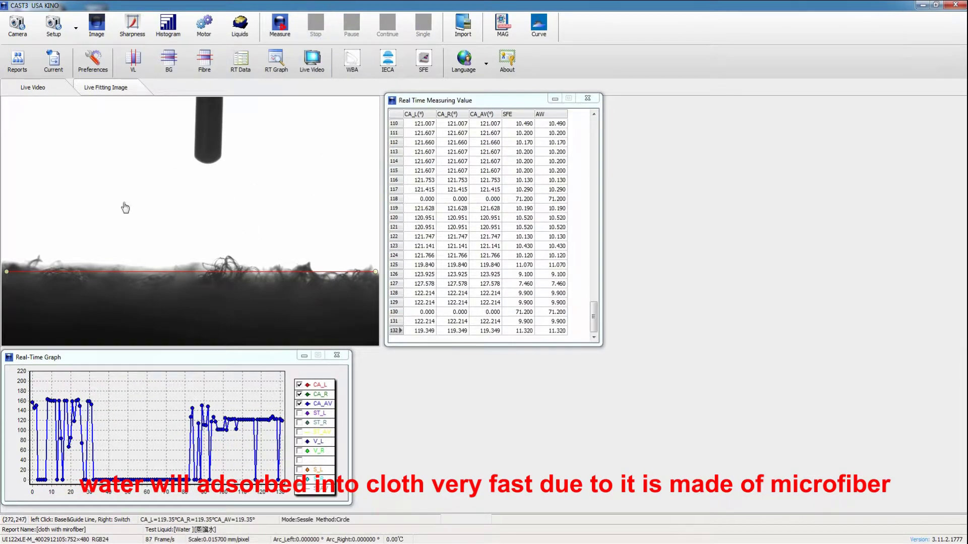
Open the current report in detail and go to the captured frame in row 33.
left_click(53, 59)
left_click(671, 131)
left_click_drag(276, 155, 276, 357)
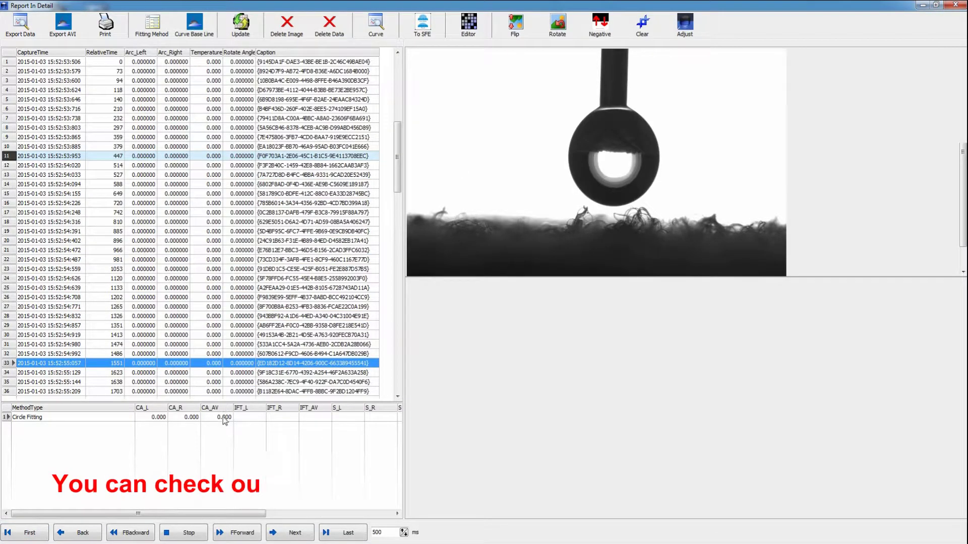
Step forward through the report's captured frames to examine how the water drop meets the microfiber cloth.
key("Down")
key("Down")
key("Down")
key("Down")
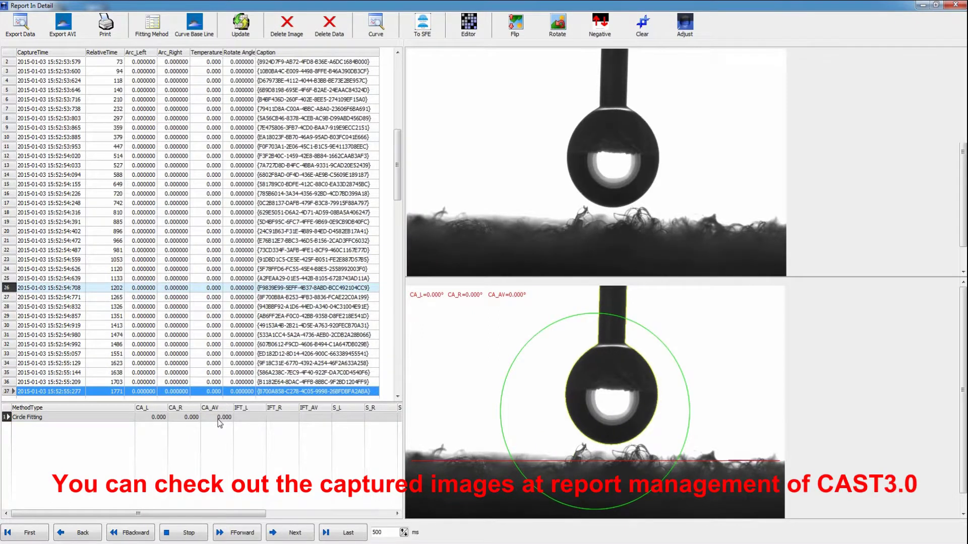
key("Tab")
left_click(296, 301)
key("Down")
key("Down")
key("Down")
key("Down")
key("Down")
key("Down")
key("Down")
key("Down")
key("Down")
key("Down")
key("Down")
key("Down")
key("Down")
key("Down")
key("Down")
key("Down")
key("Down")
key("Down")
key("Down")
key("Down")
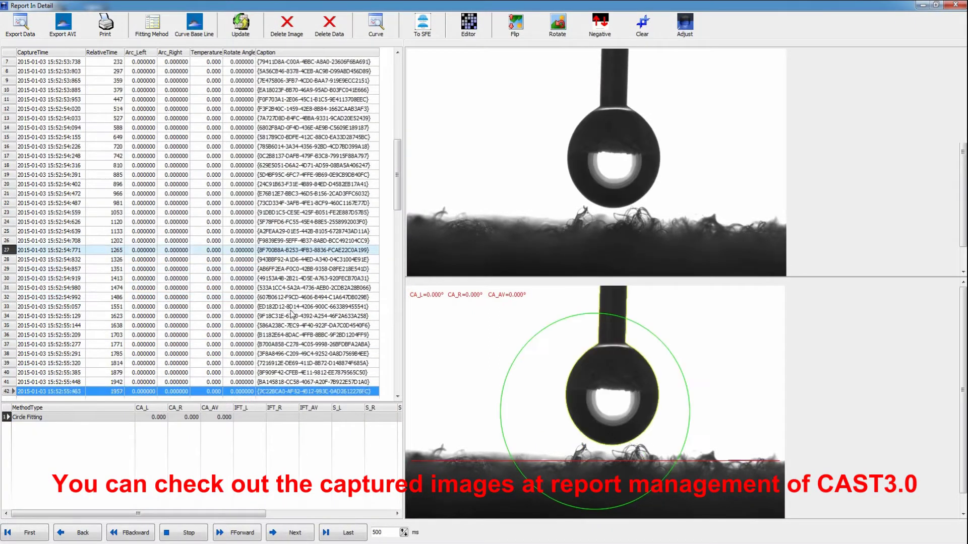
key("Down")
key("Down")
key("Down")
key("Down")
key("Down")
key("Down")
key("Down")
key("Down")
key("Down")
key("Down")
key("Down")
key("Down")
key("Down")
key("Down")
key("Down")
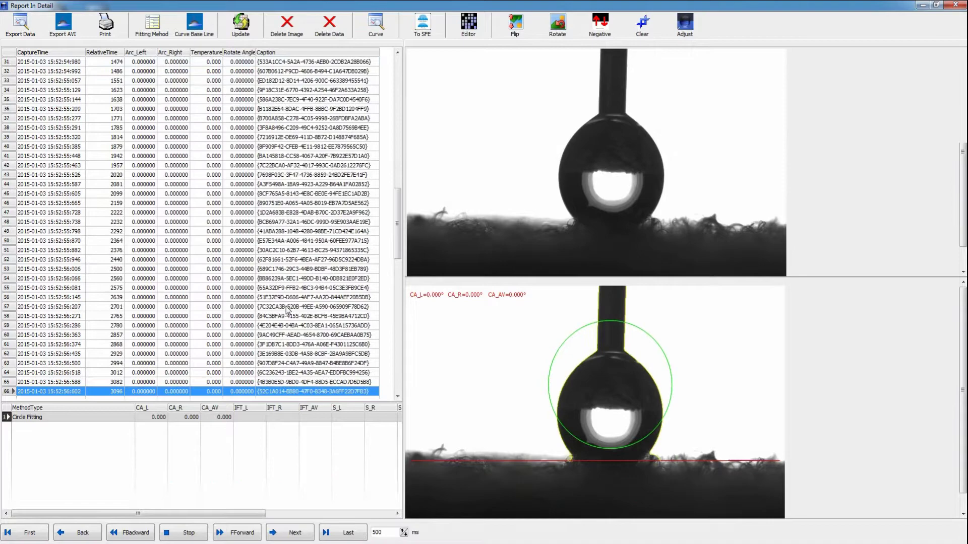
key("Down")
key("Down")
key("Down")
key("Down")
key("Down")
key("Down")
key("Down")
key("Down")
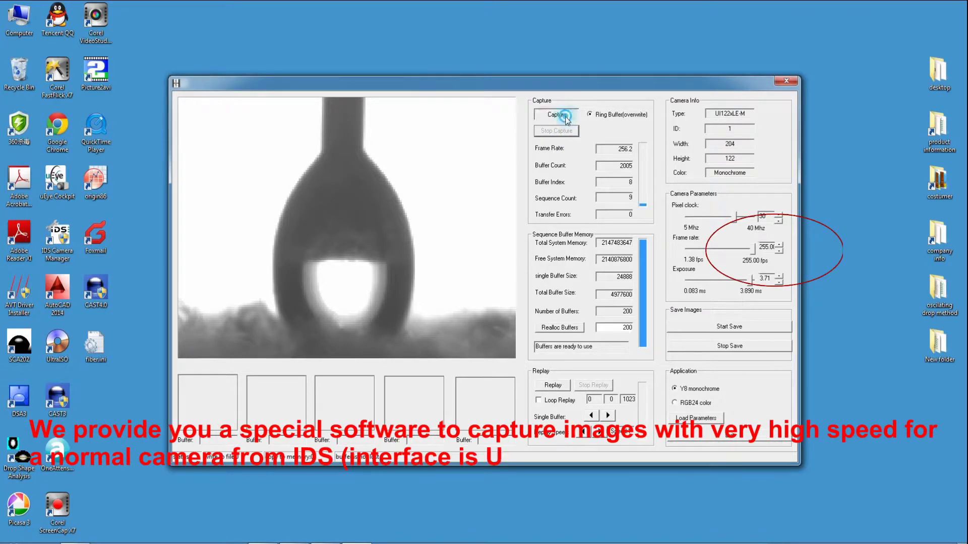
Record the drop falling onto the cloth with the high-speed capture program, saving its frames to file, and stop saving.
left_click(557, 130)
left_click(556, 114)
left_click(773, 335)
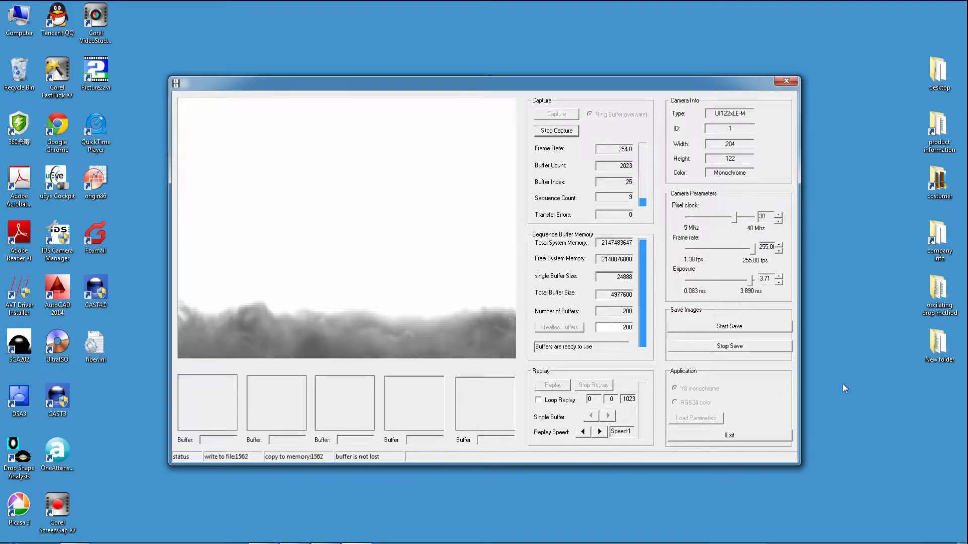
left_click(747, 347)
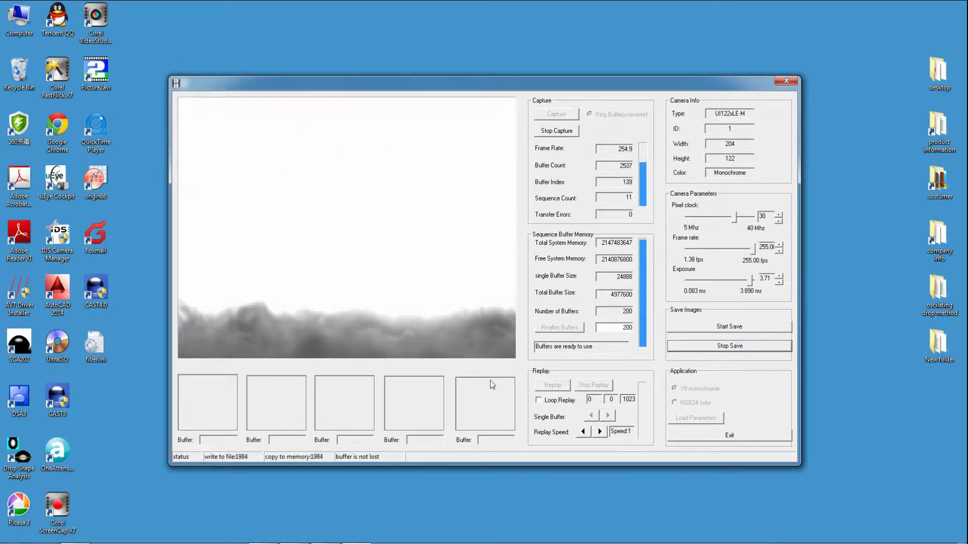
Open the SaveImageFile folder on the program win7 (D:) drive.
double_click(19, 17)
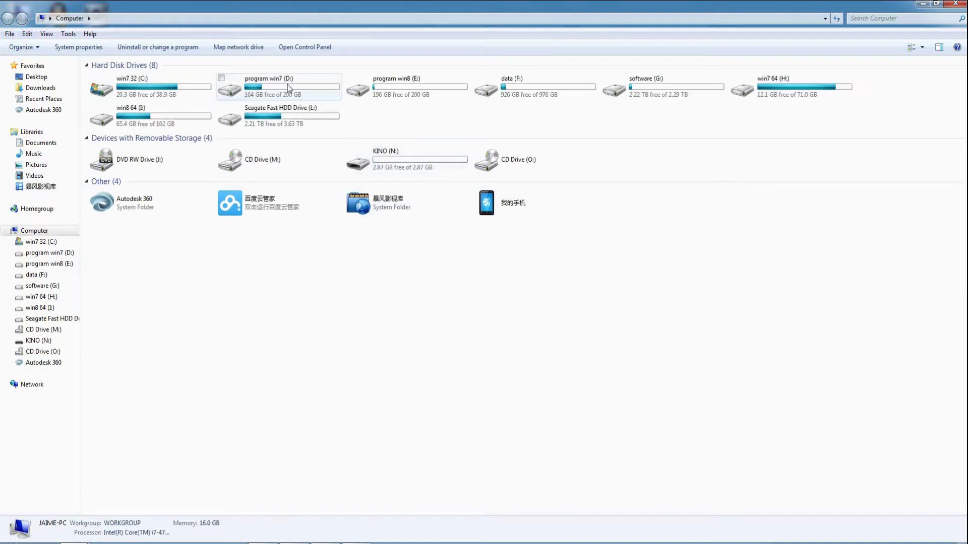
double_click(287, 83)
left_click(153, 166)
double_click(153, 166)
Look through the saved BMP frames for the point where the drop detaches and is absorbed, checking 1352.bmp and 1350.bmp.
scroll(595, 277, "down", 10)
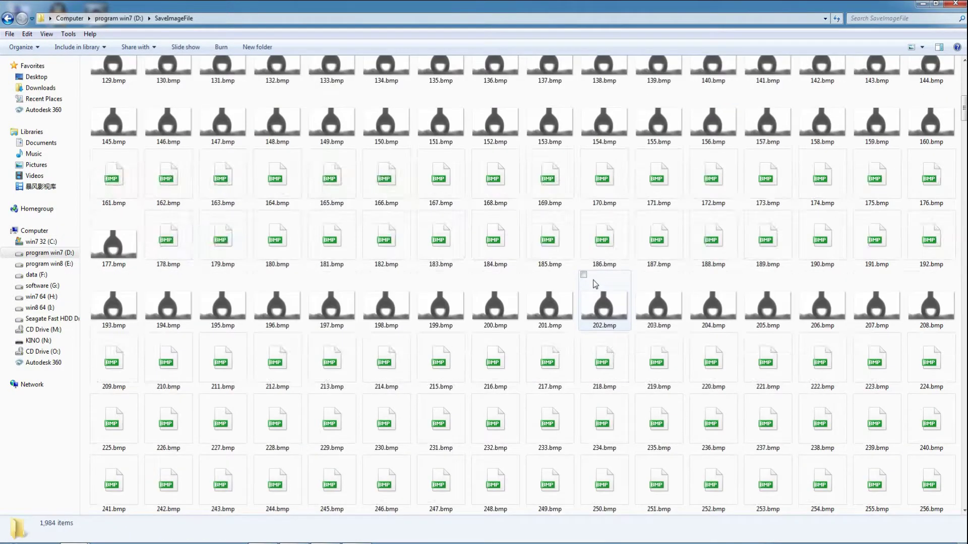
scroll(602, 291, "down", 15)
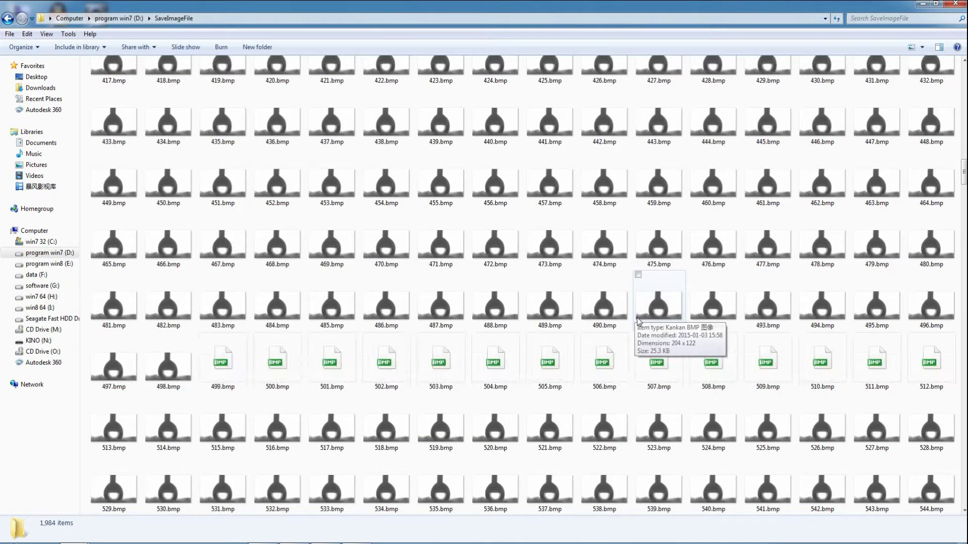
scroll(640, 326, "down", 15)
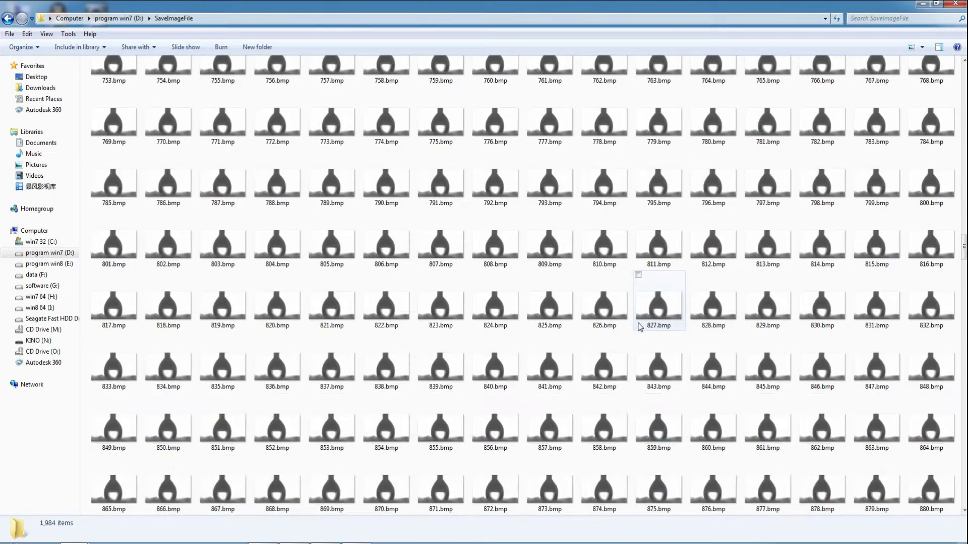
scroll(639, 326, "down", 15)
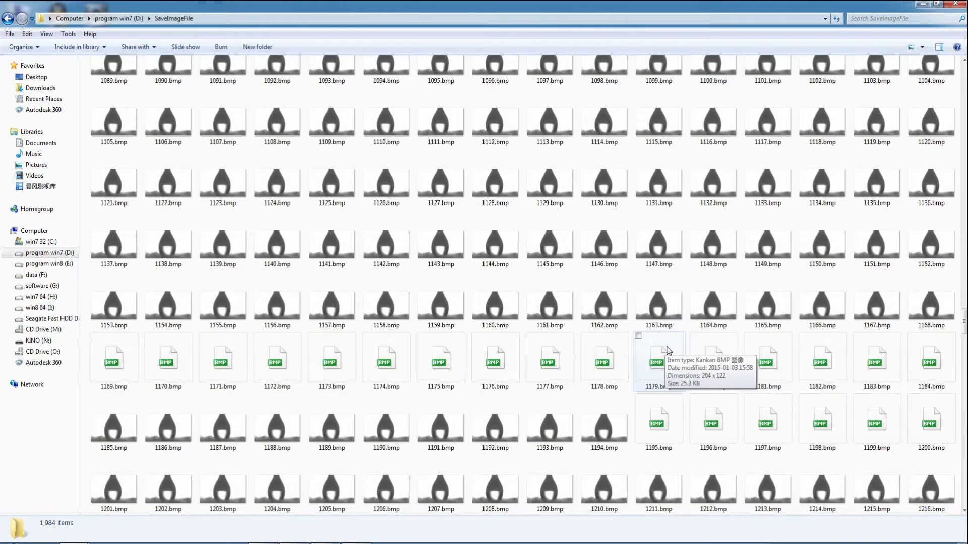
scroll(676, 358, "down", 5)
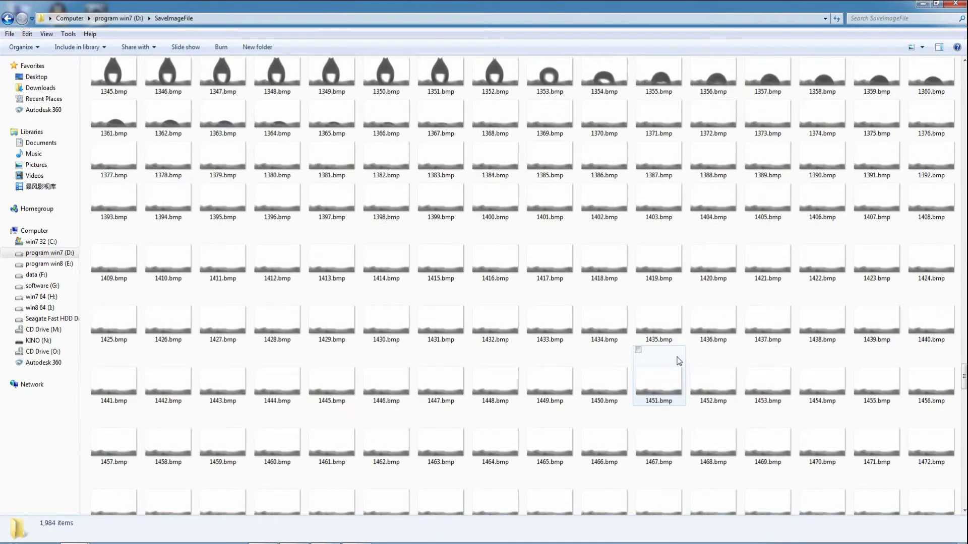
left_click(494, 202)
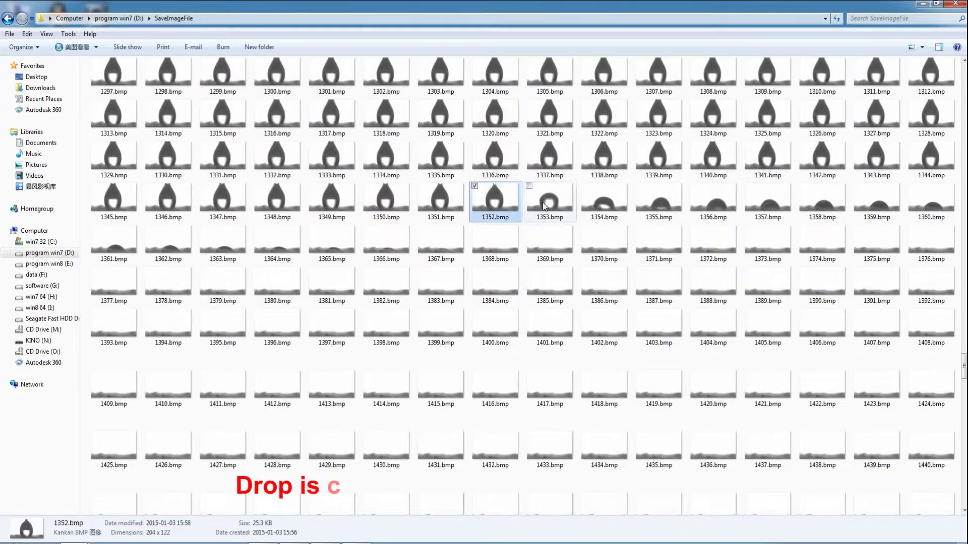
left_click(393, 198)
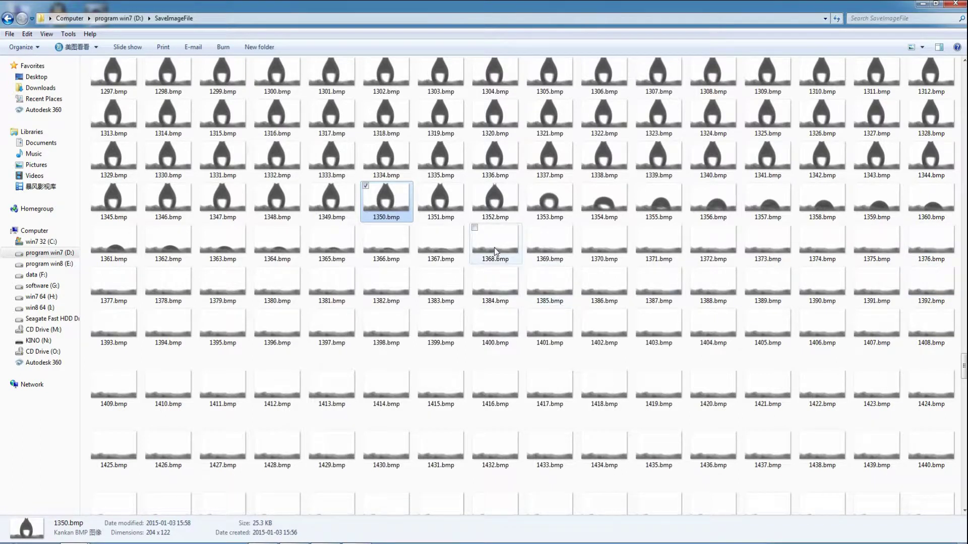
Copy the frames from 1353.bmp through 1367.bmp.
left_click(539, 203)
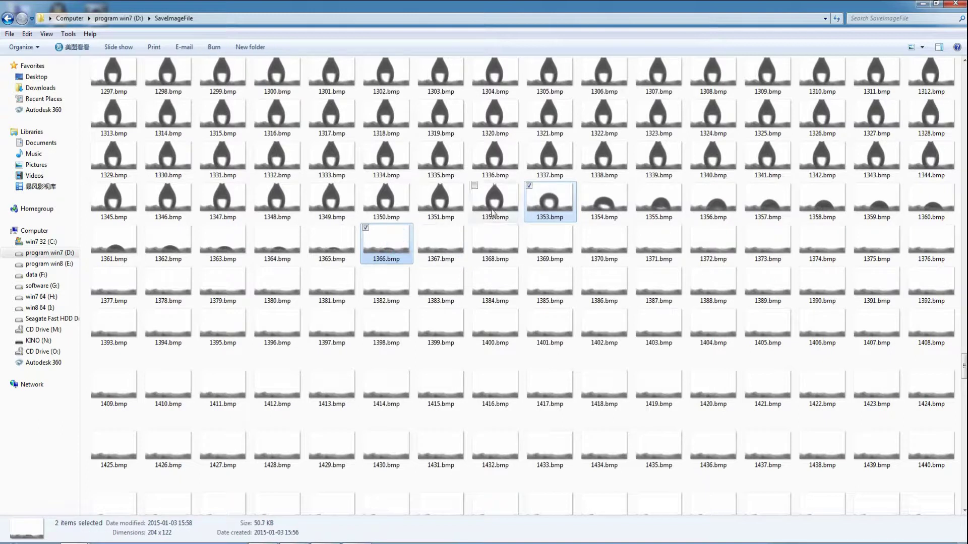
left_click(436, 243, "shift")
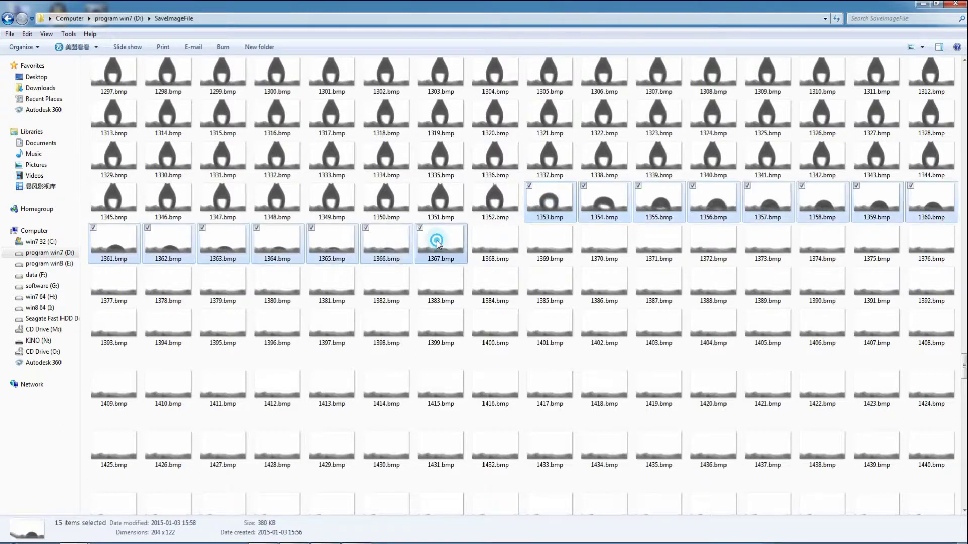
right_click(438, 245)
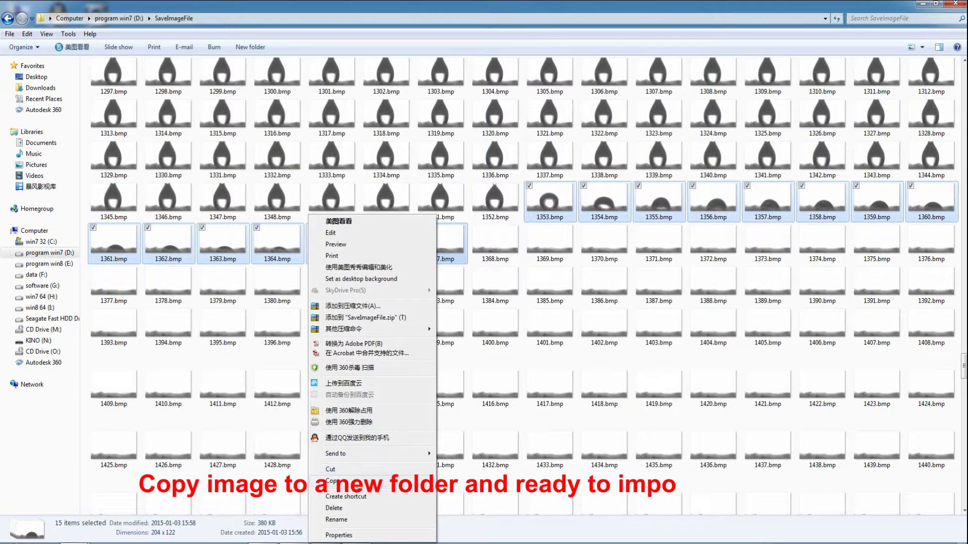
left_click(332, 480)
Close the high-speed capture program and create a desktop folder named fiber.
left_click(924, 4)
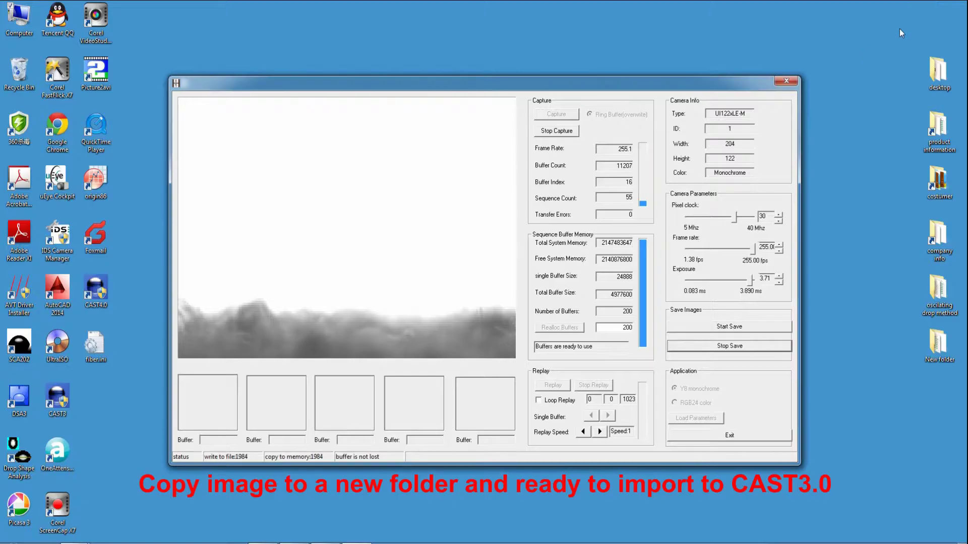
left_click(787, 82)
right_click(191, 355)
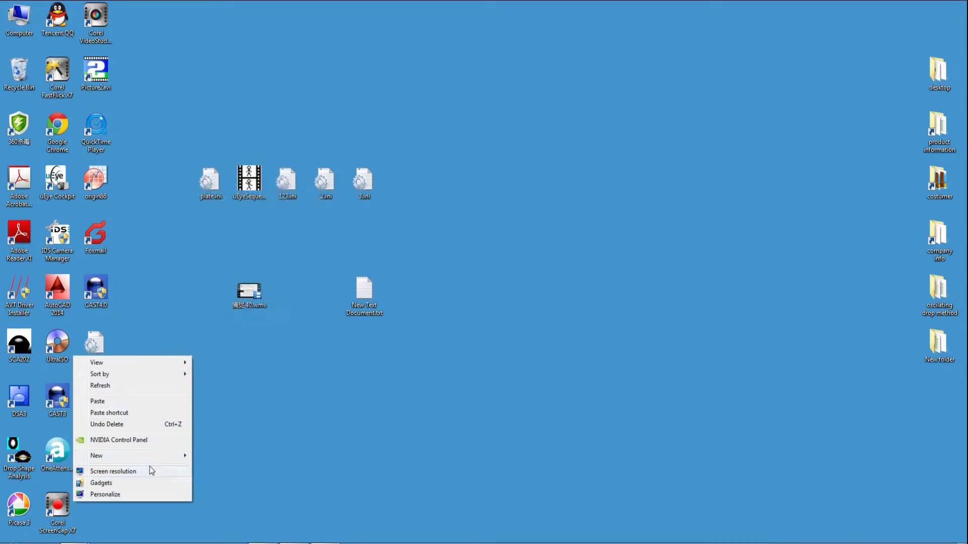
mouse_move(151, 457)
left_click(253, 66)
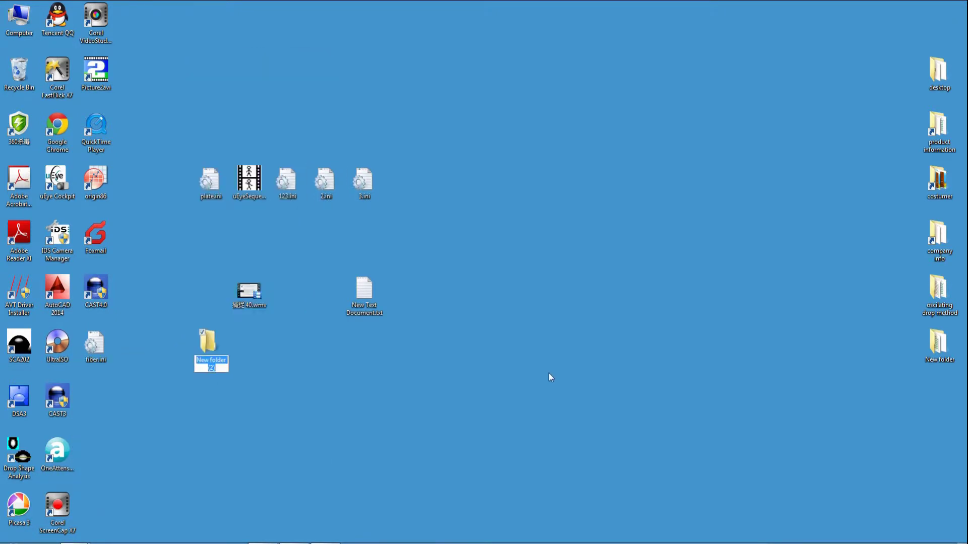
type("r")
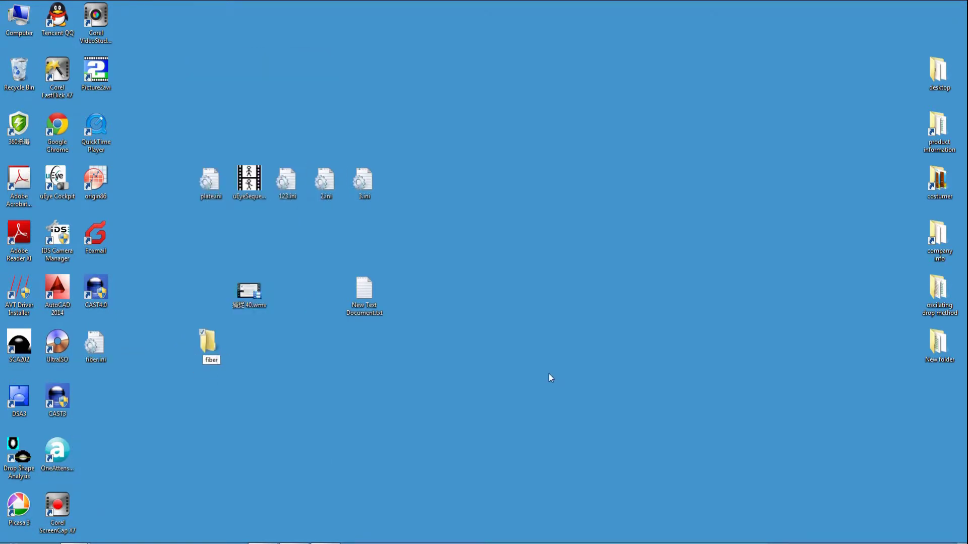
Paste the copied BMP frames into the fiber folder and minimize its window.
double_click(206, 345)
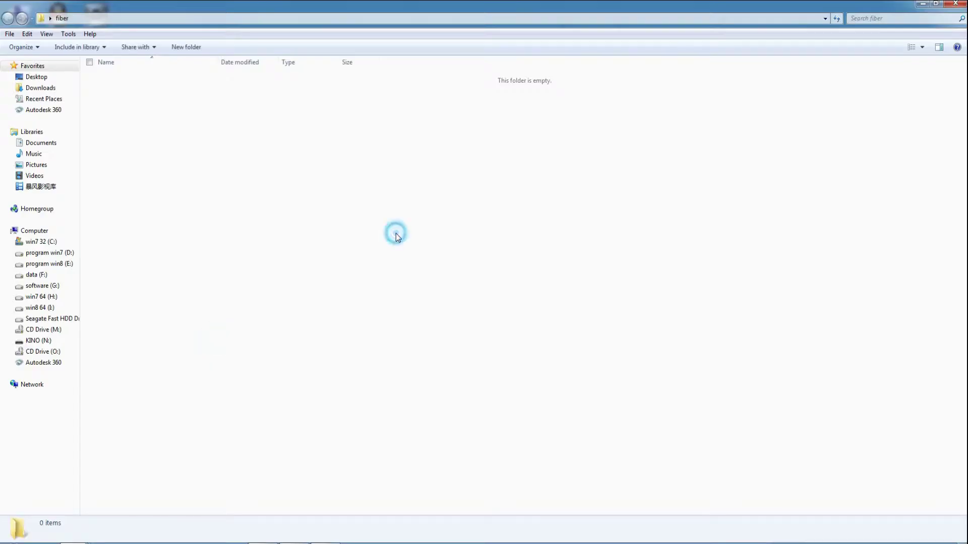
key("ctrl+v")
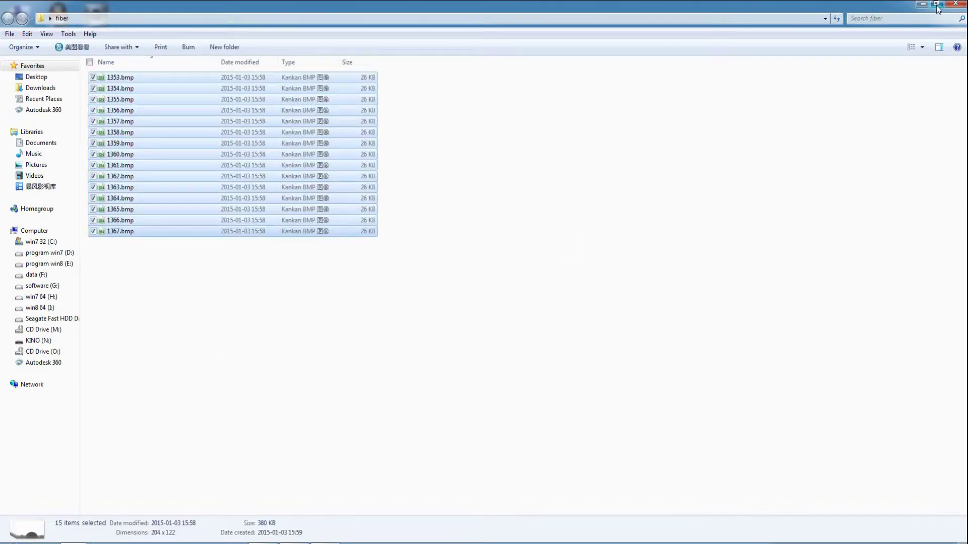
left_click(925, 5)
Launch CAST3 and configure an import of BMP images with the Sessile Drop Method at a framerate of 225.
left_click(66, 401)
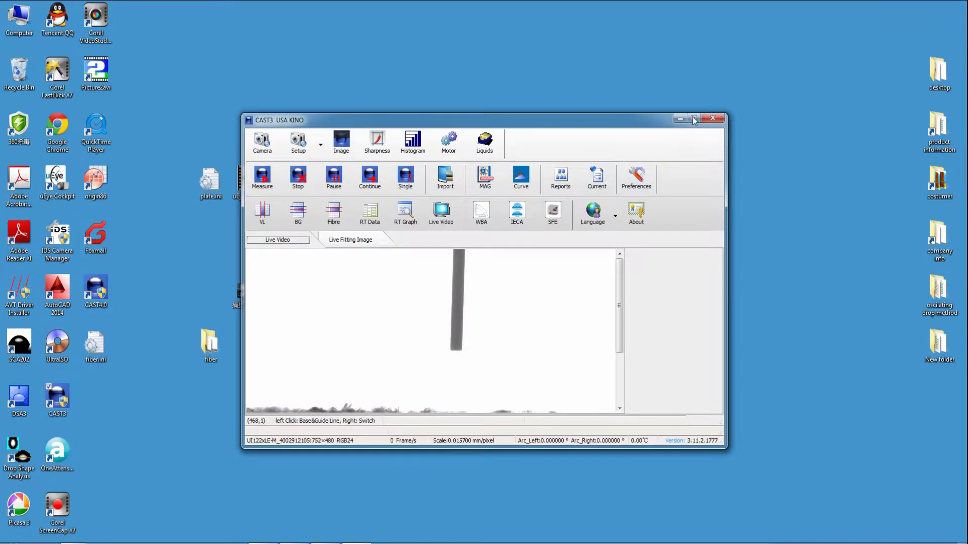
left_click(694, 119)
left_click(463, 23)
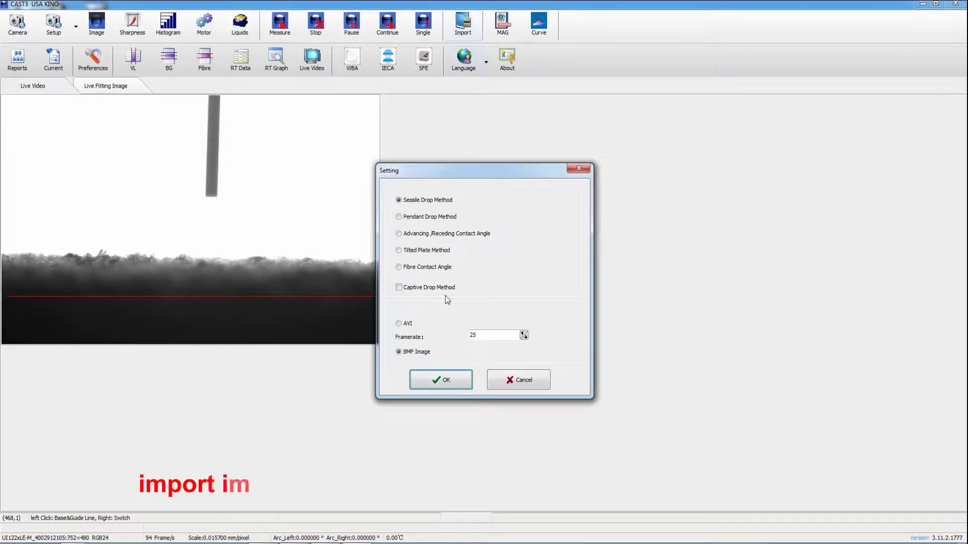
double_click(471, 336)
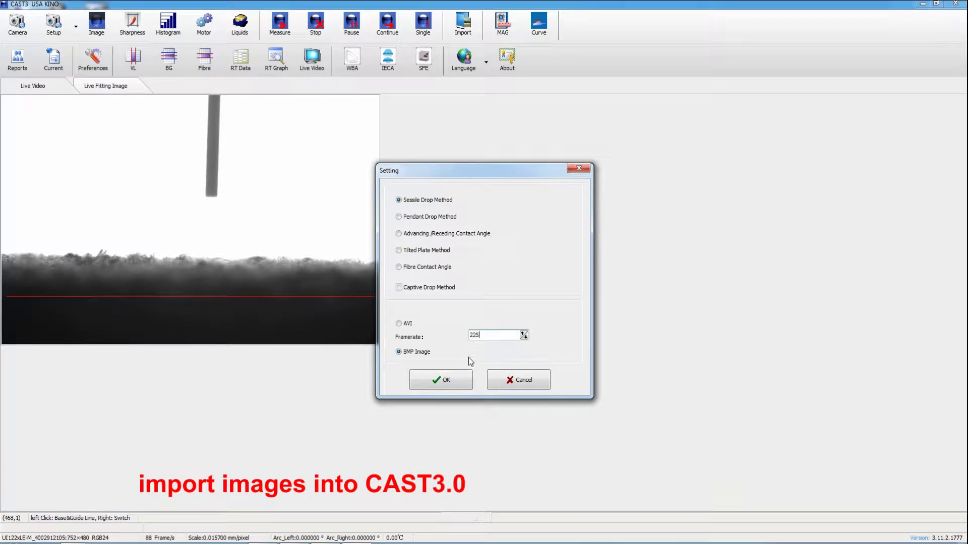
left_click(452, 383)
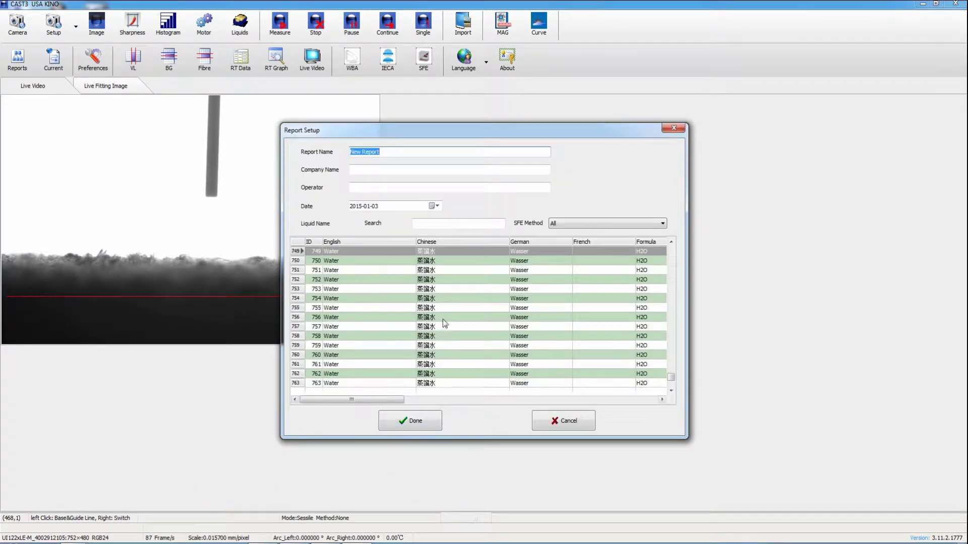
Name the report fiber with water as the test liquid, and import the images from the desktop's fiber folder.
type("fiber")
left_click(436, 424)
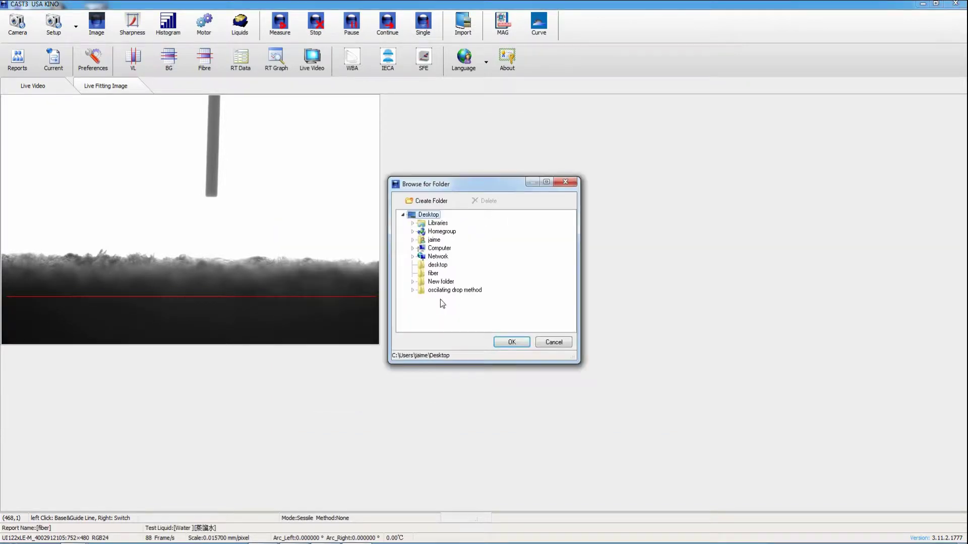
left_click(433, 273)
left_click(512, 342)
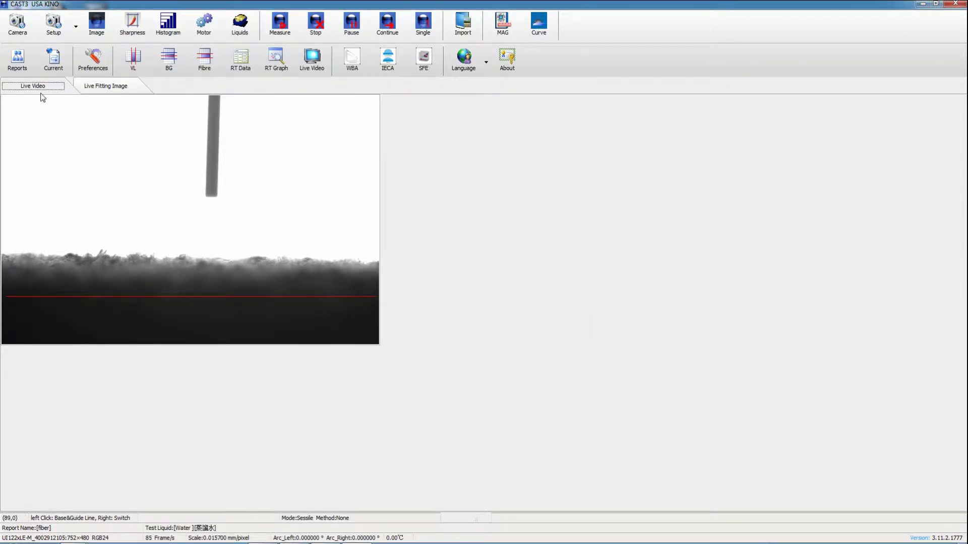
Open the current report in detail and examine the drop shape in several of the imported frames.
left_click(53, 58)
left_click(671, 129)
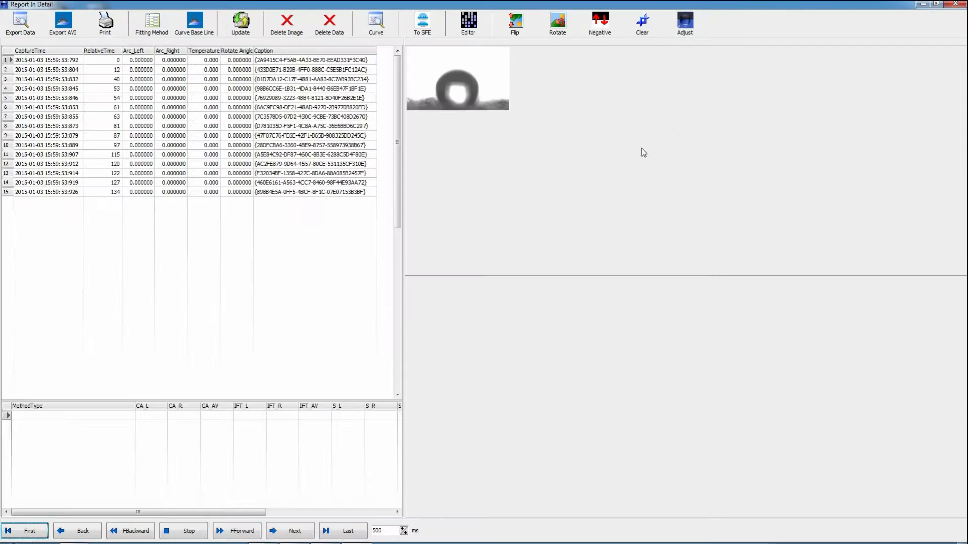
left_click(220, 61)
left_click(214, 84)
left_click(214, 126)
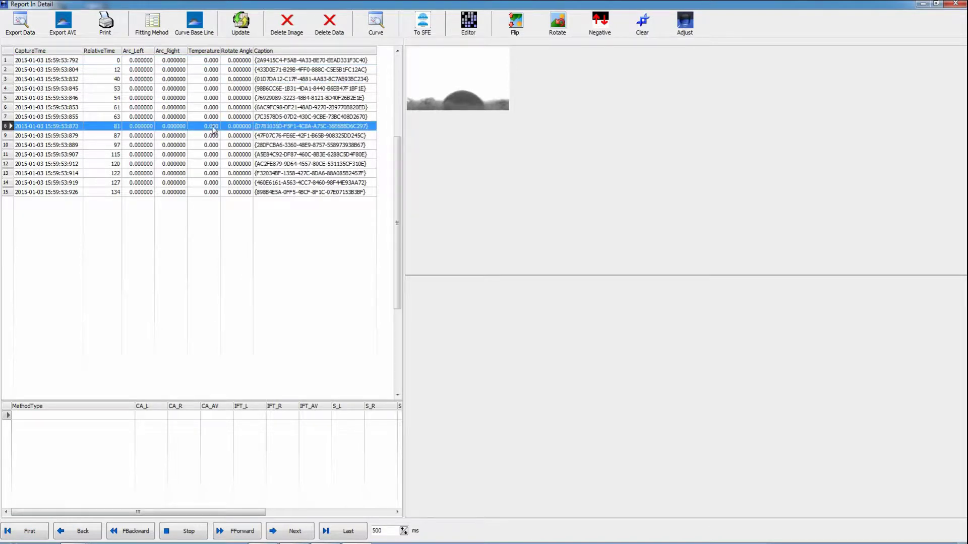
left_click(218, 117)
left_click(219, 107)
left_click(222, 98)
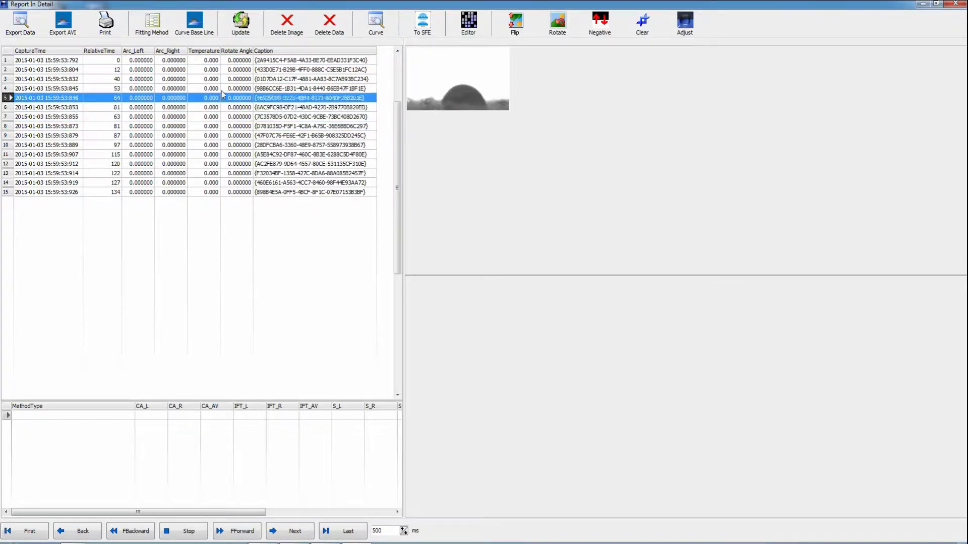
Open the first frame for single-image processing with the Circle Fitting method.
left_click(212, 79)
left_click(211, 60)
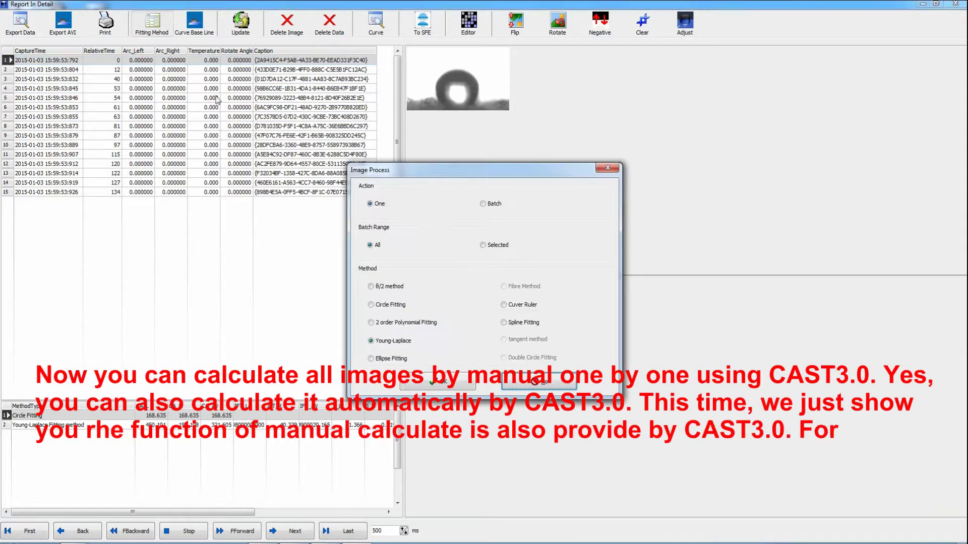
left_click(241, 23)
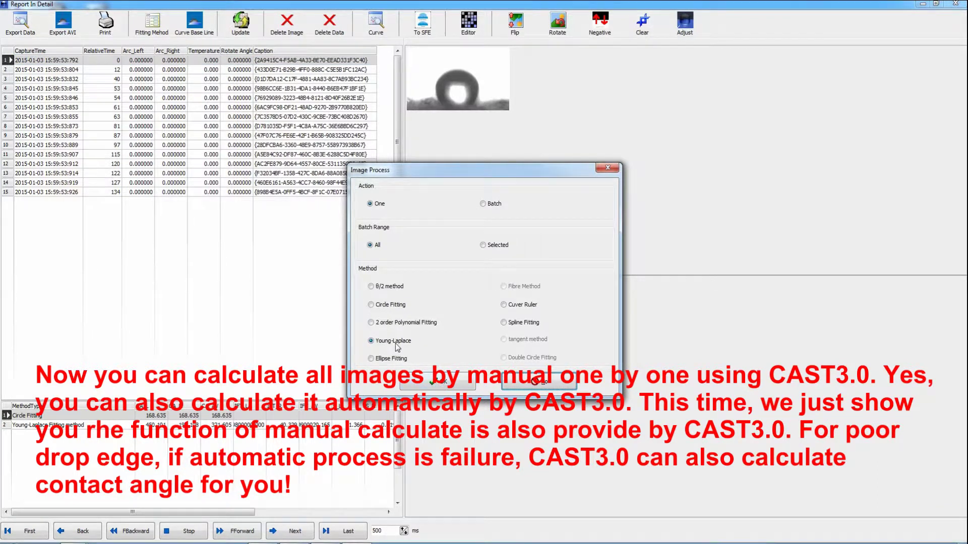
left_click(377, 306)
left_click(439, 382)
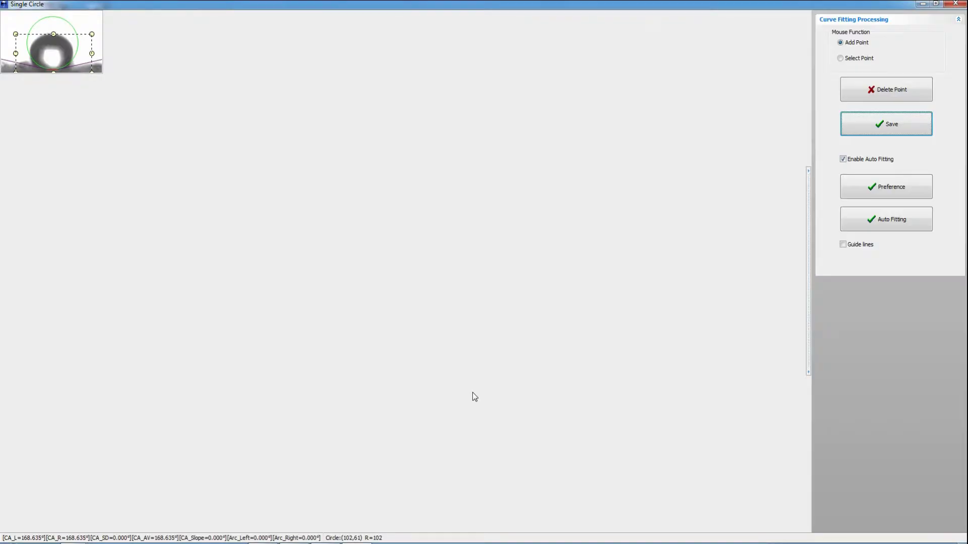
Place points along the drop's edge in the first frame and adjust them until the fitted circle follows the outline.
left_click(54, 35)
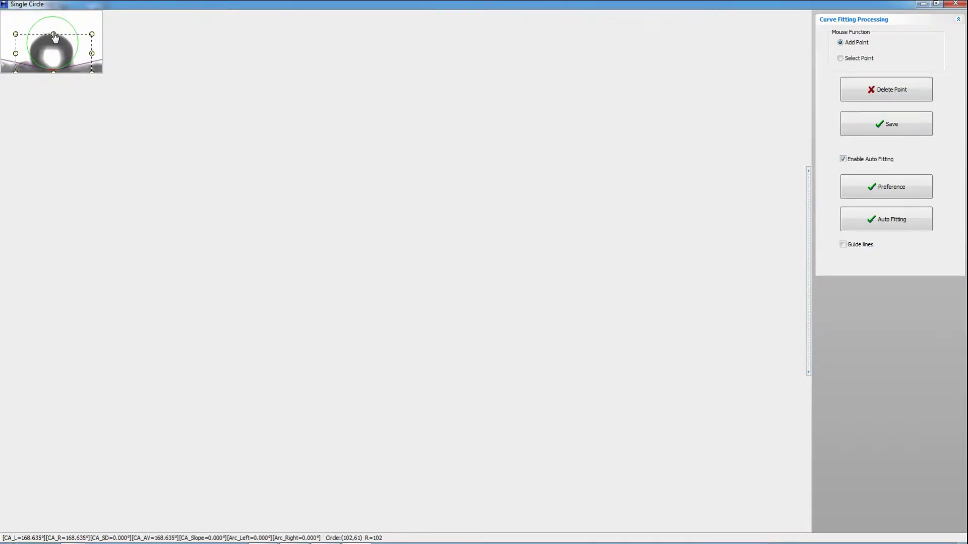
left_click(15, 24)
left_click(876, 95)
left_click(67, 38)
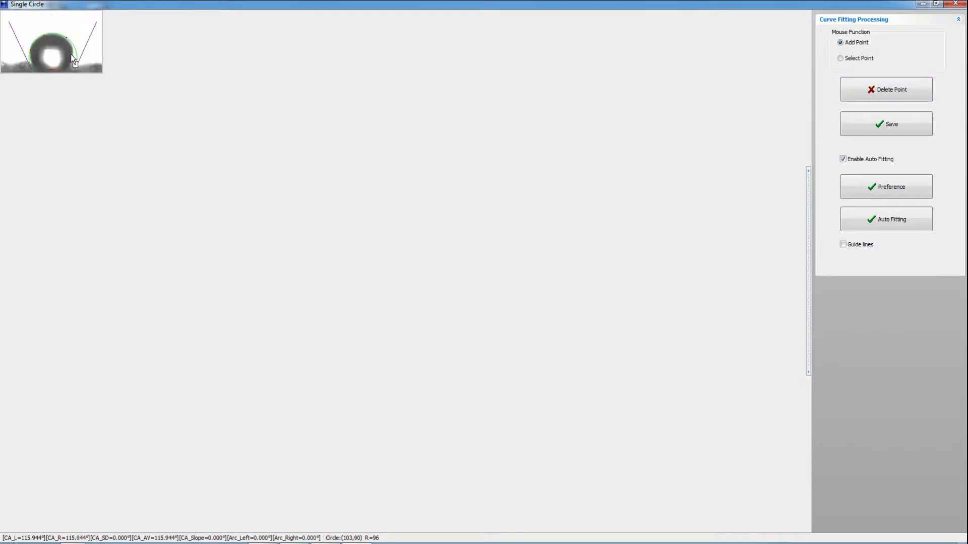
left_click(70, 59)
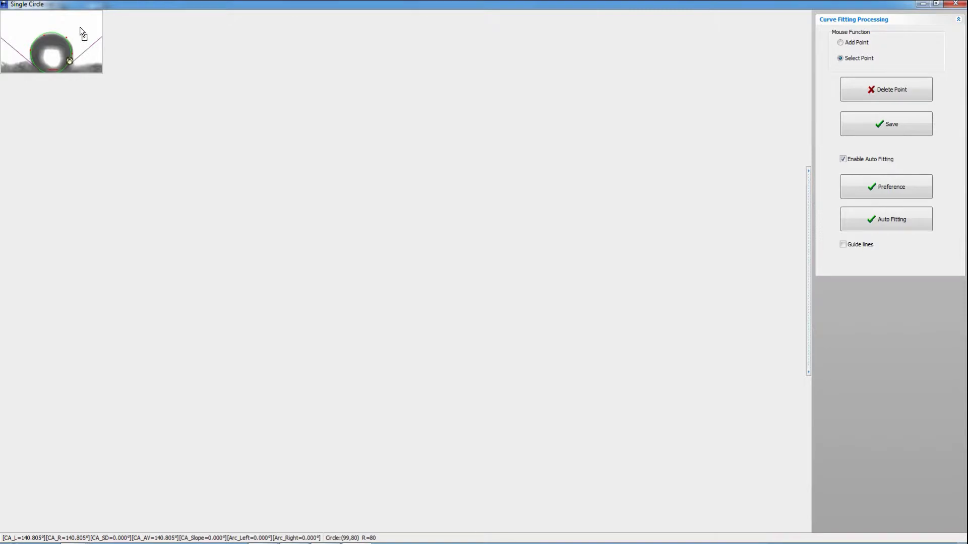
left_click(72, 66)
Save the first frame's circle fit, return to the report, and refresh that frame's contact angle result by reselecting it.
left_click(901, 124)
left_click(522, 312)
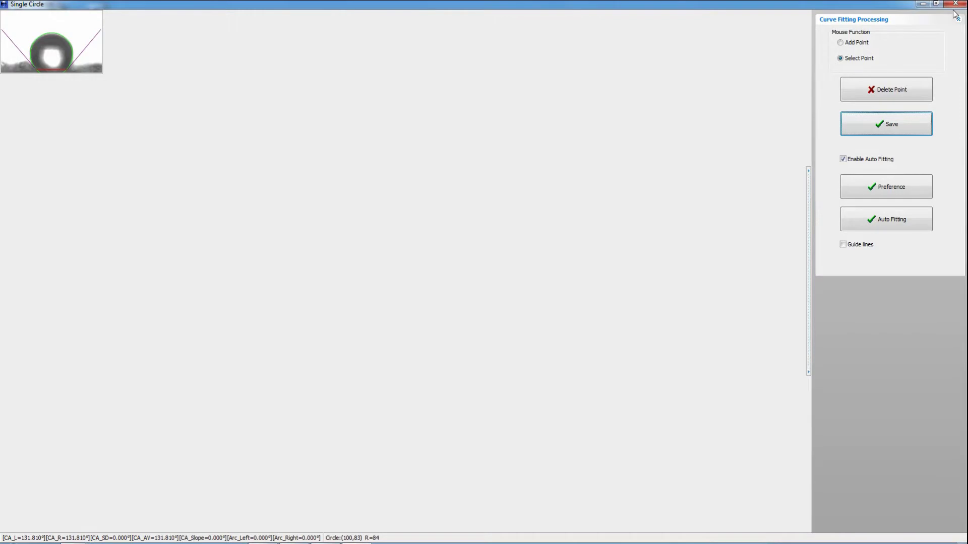
left_click(955, 4)
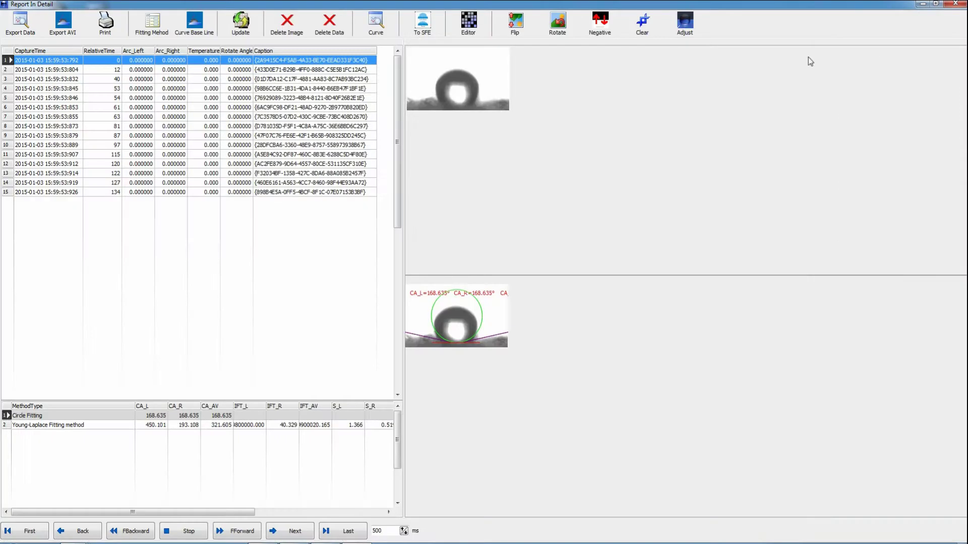
left_click(191, 70)
left_click(194, 60)
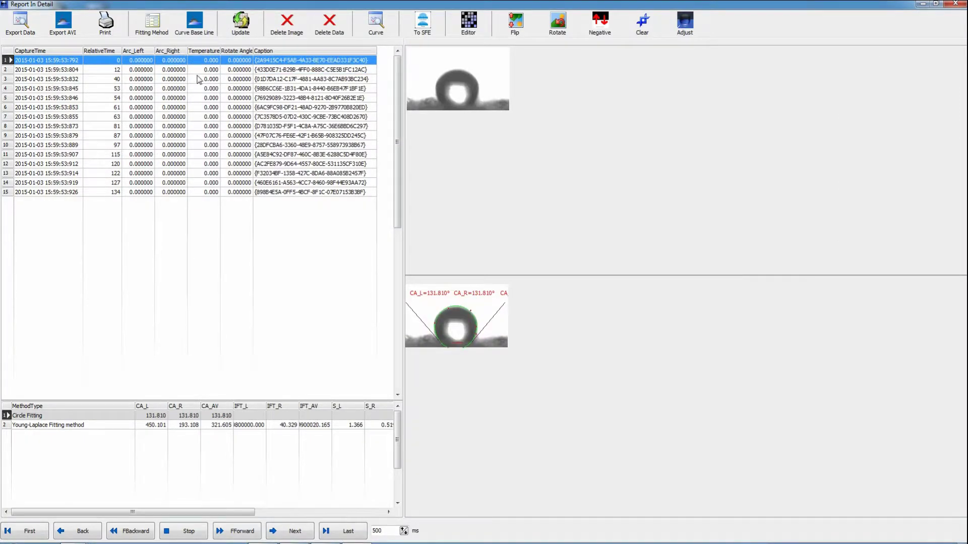
Apply Circle Fitting to the second frame with added points along the drop's edge, and save the result.
key("Down")
left_click(159, 36)
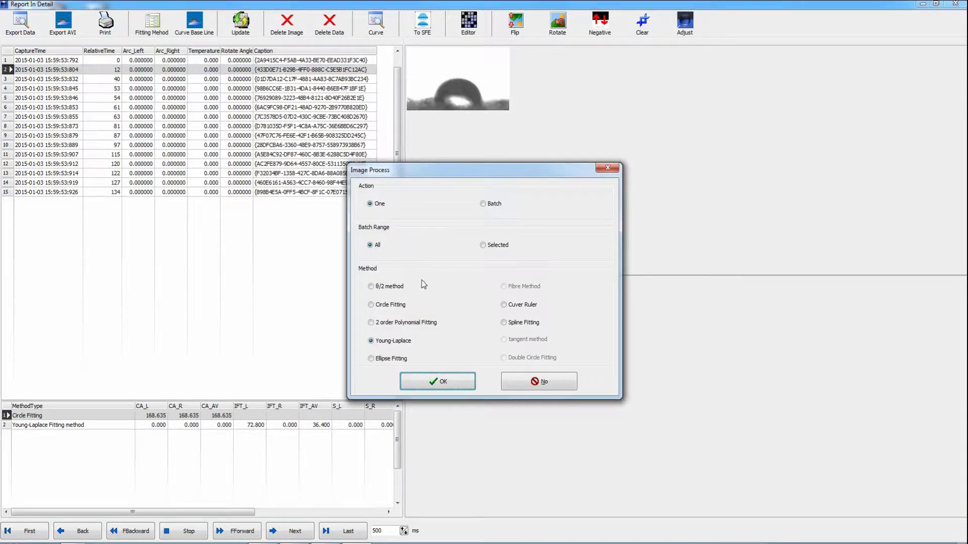
left_click(389, 305)
left_click(437, 379)
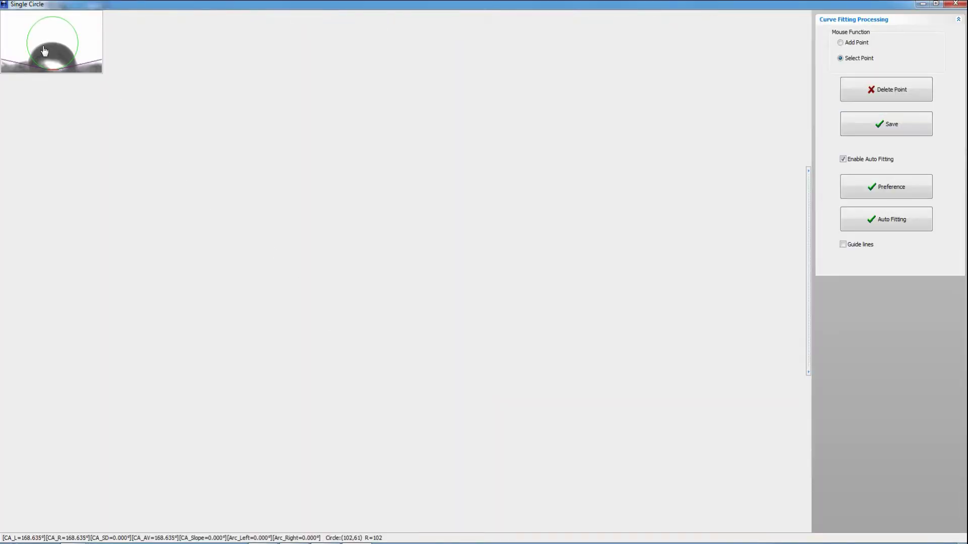
left_click(853, 44)
left_click(32, 50)
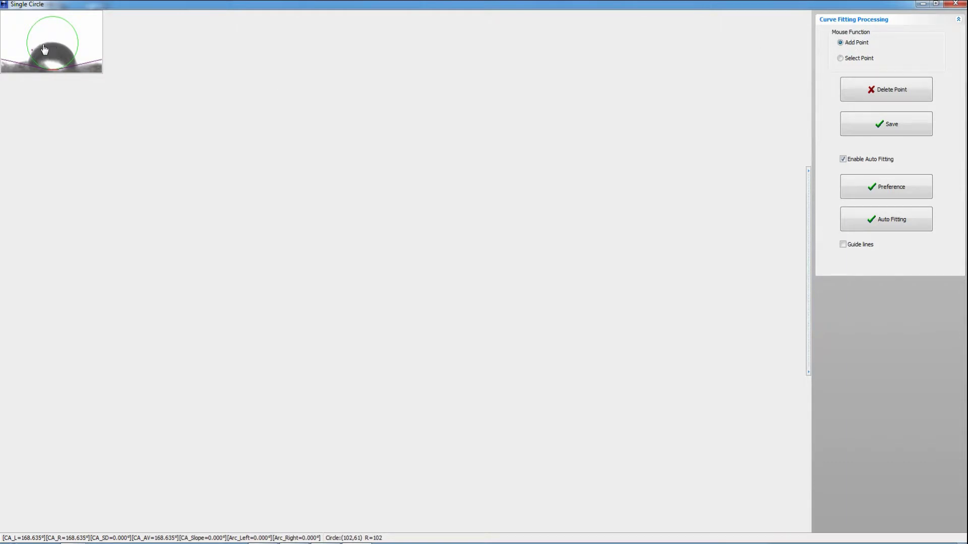
left_click(69, 52)
left_click(76, 63)
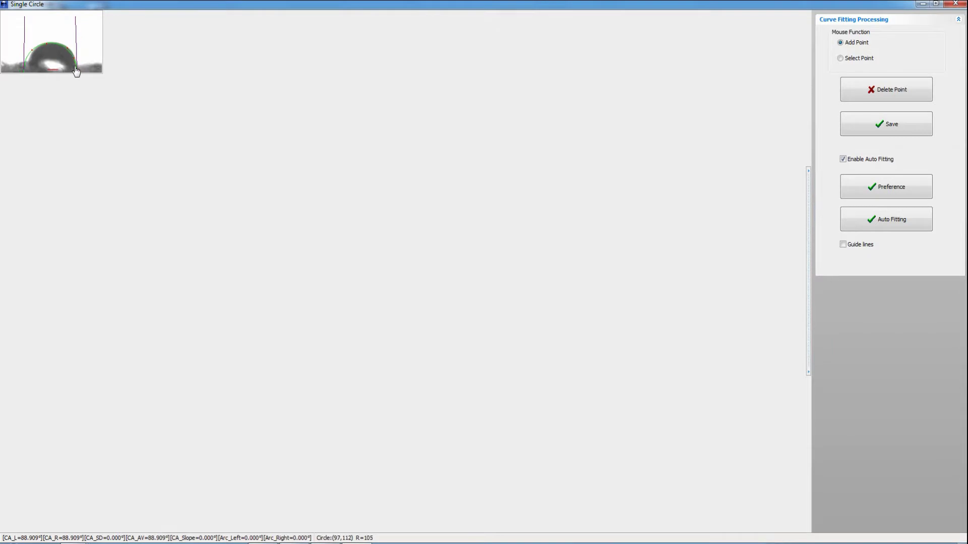
left_click(30, 68)
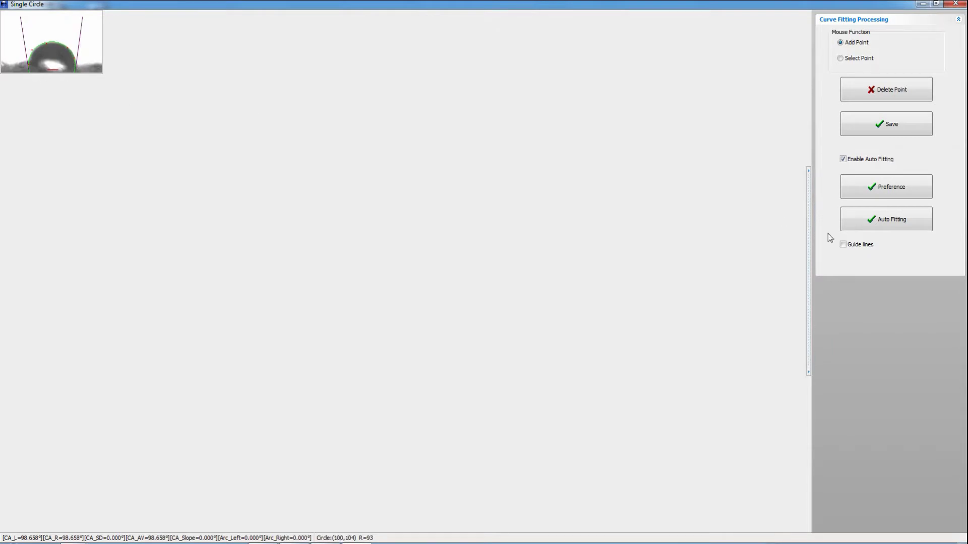
left_click(899, 131)
left_click(511, 310)
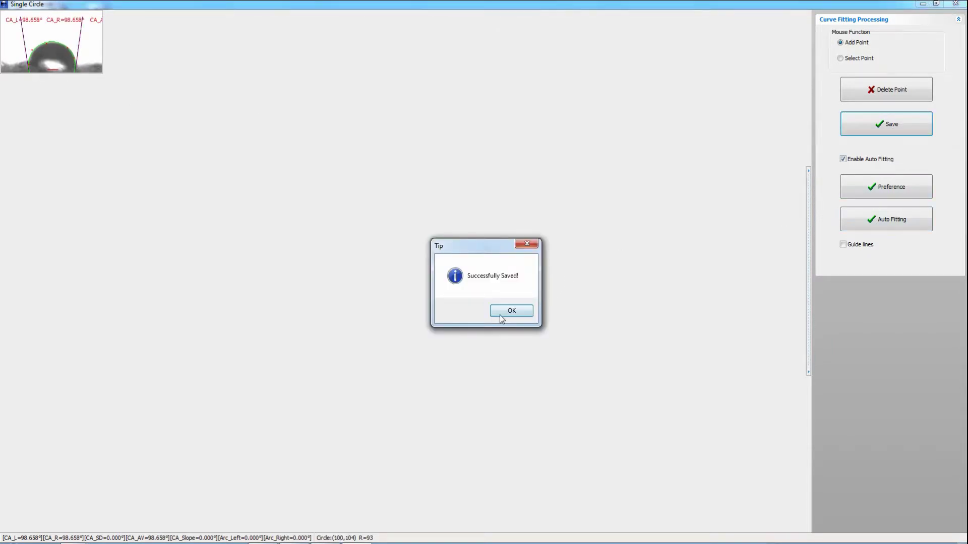
left_click(955, 4)
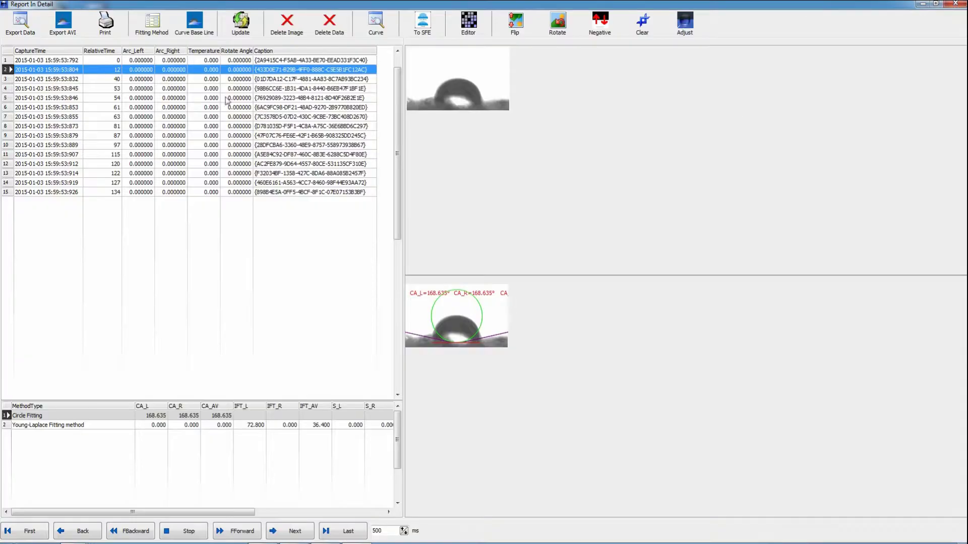
Apply Circle Fitting to the third frame with points along the drop's edge, save the result, and return to the report.
left_click(195, 80)
left_click(151, 23)
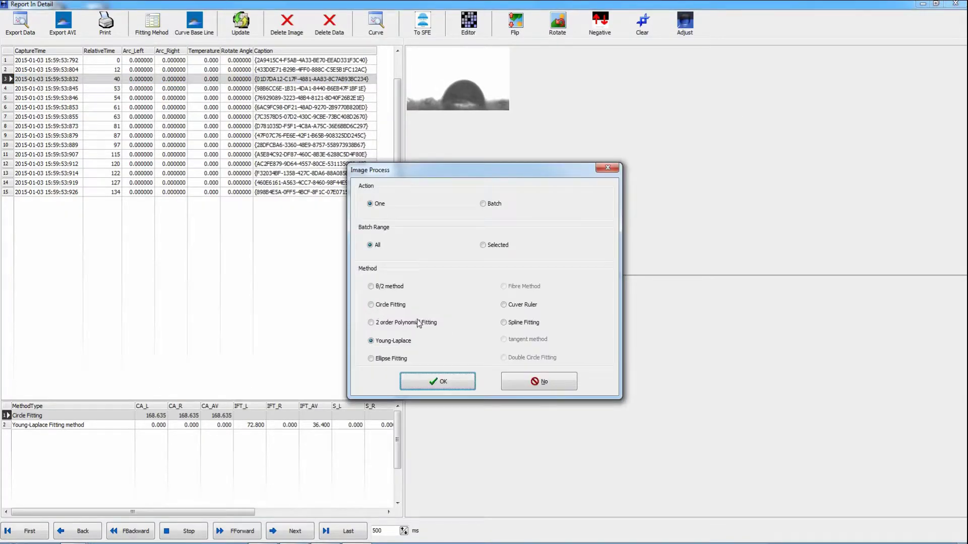
left_click(434, 383)
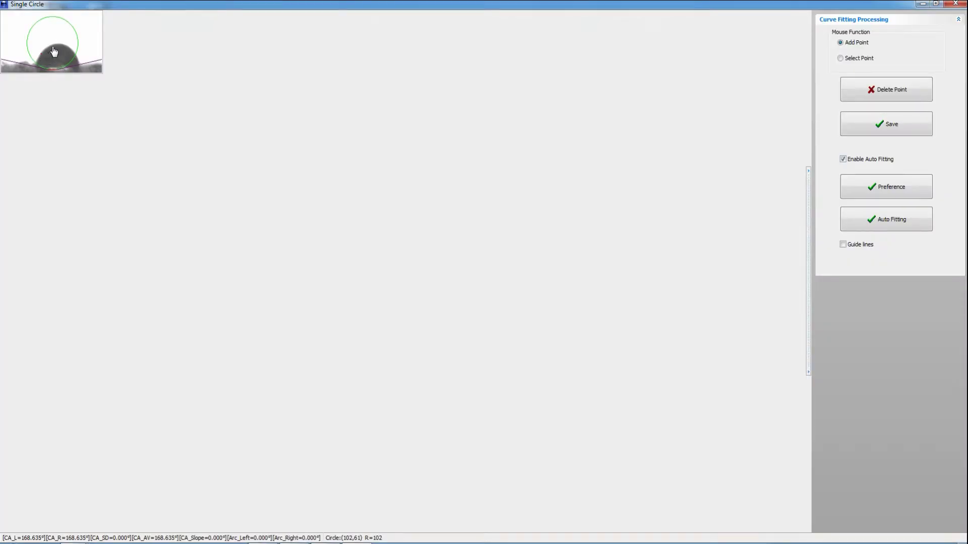
left_click(73, 56)
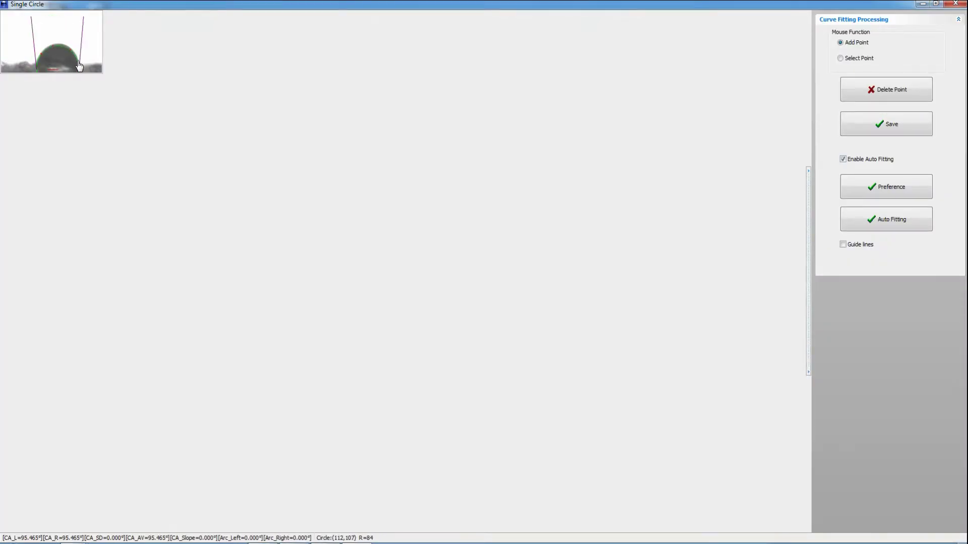
left_click(79, 69)
left_click(894, 129)
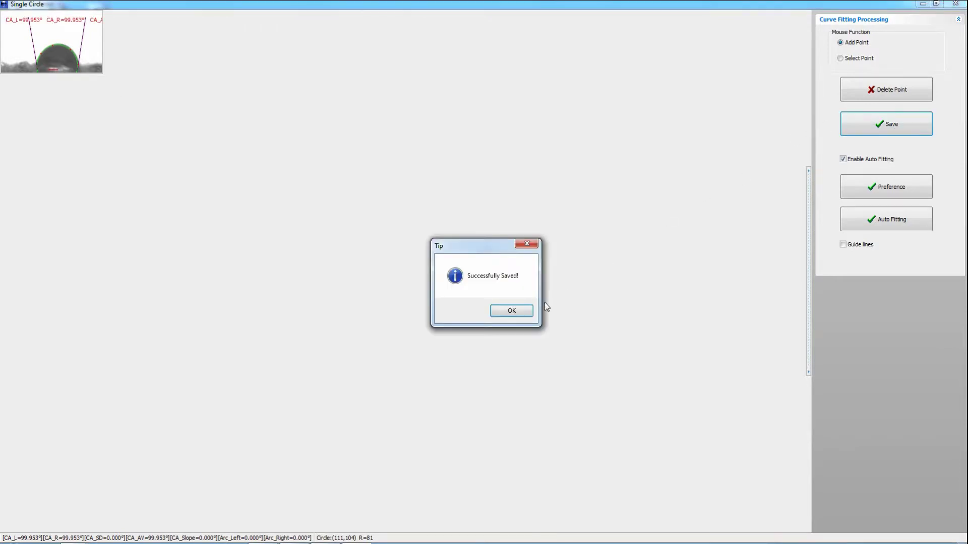
left_click(512, 310)
left_click(955, 4)
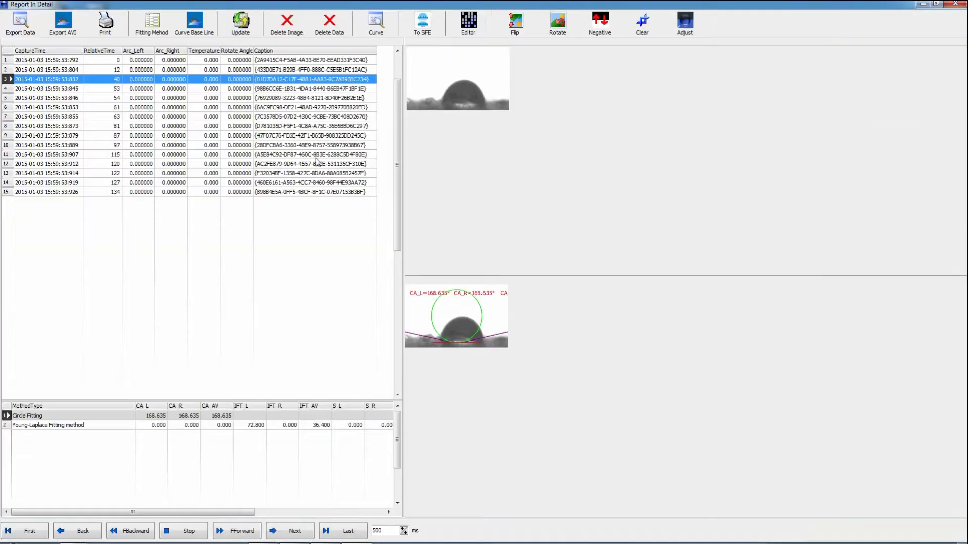
Open the fourth frame with Circle Fitting and fit the circle through points placed along the drop's edge.
left_click(183, 88)
left_click(151, 30)
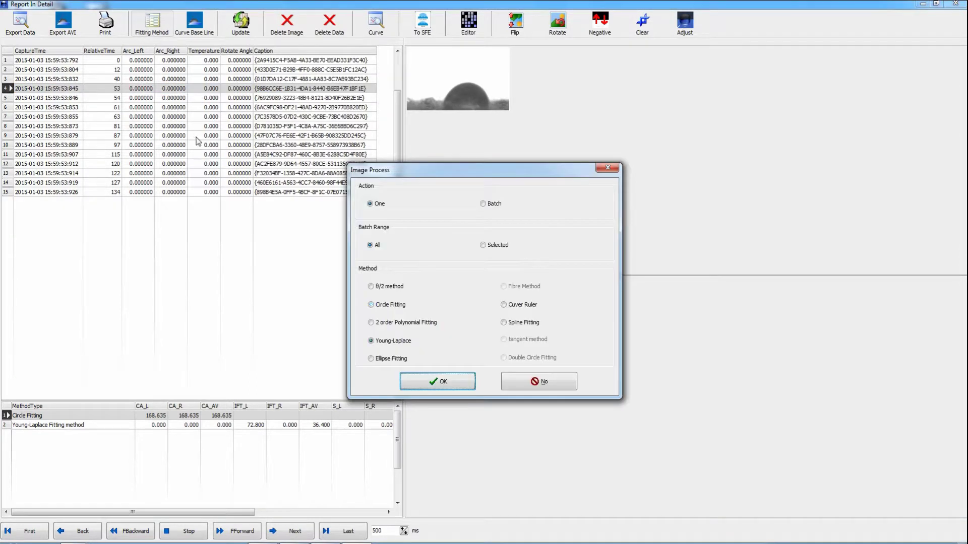
left_click(383, 305)
left_click(424, 380)
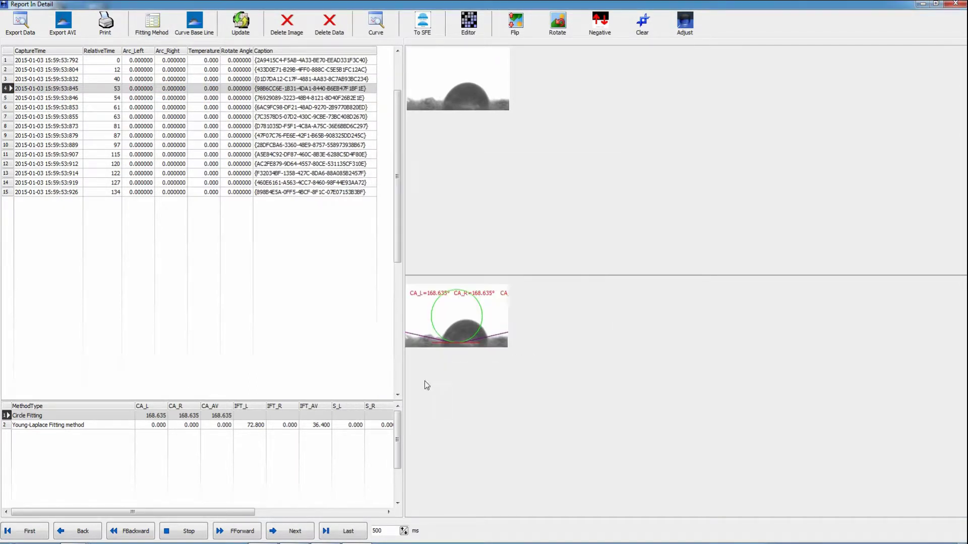
left_click(45, 53)
left_click(58, 46)
left_click(76, 52)
left_click(81, 64)
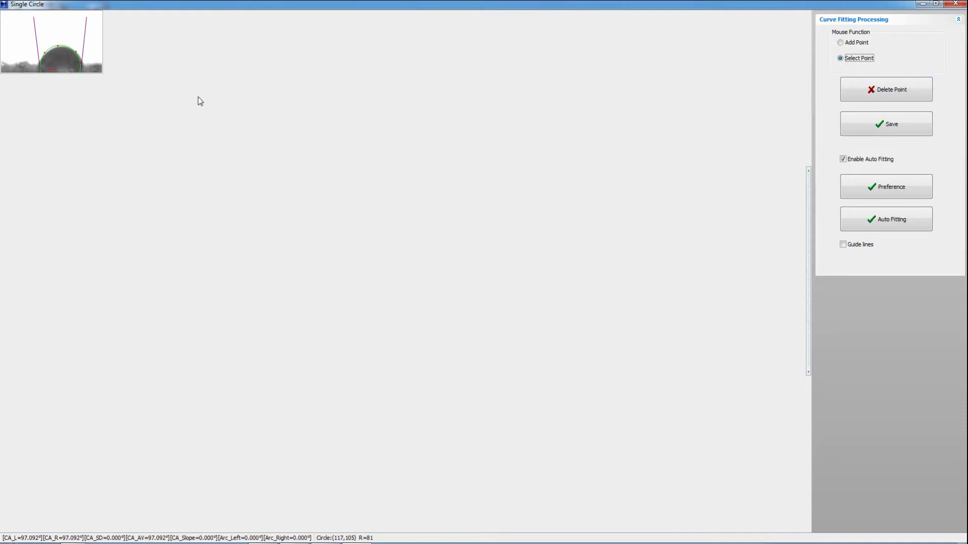
Extend and tilt the fourth frame's baseline to match the drop's contact line with the cloth, and save the fit.
left_click_drag(60, 71, 87, 67)
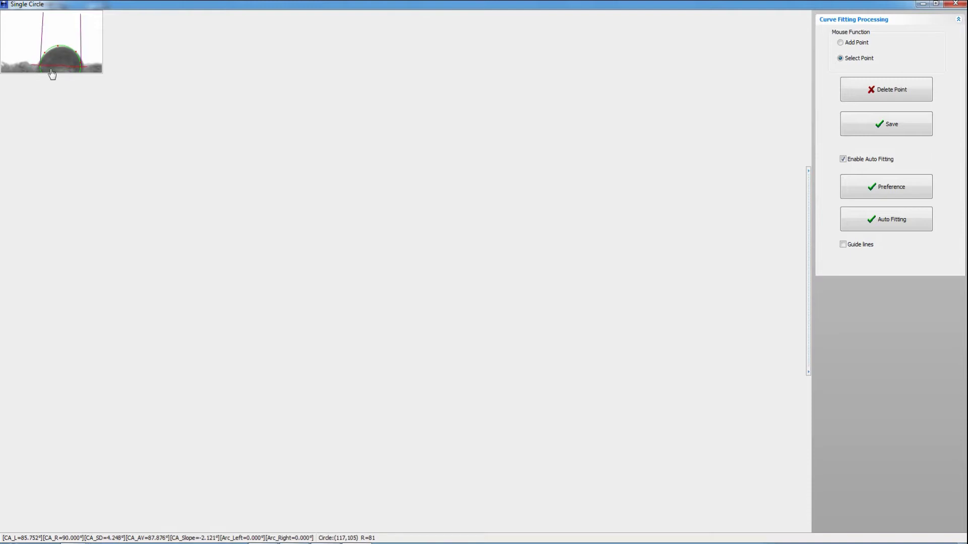
left_click_drag(85, 65, 92, 66)
left_click(897, 126)
left_click(515, 311)
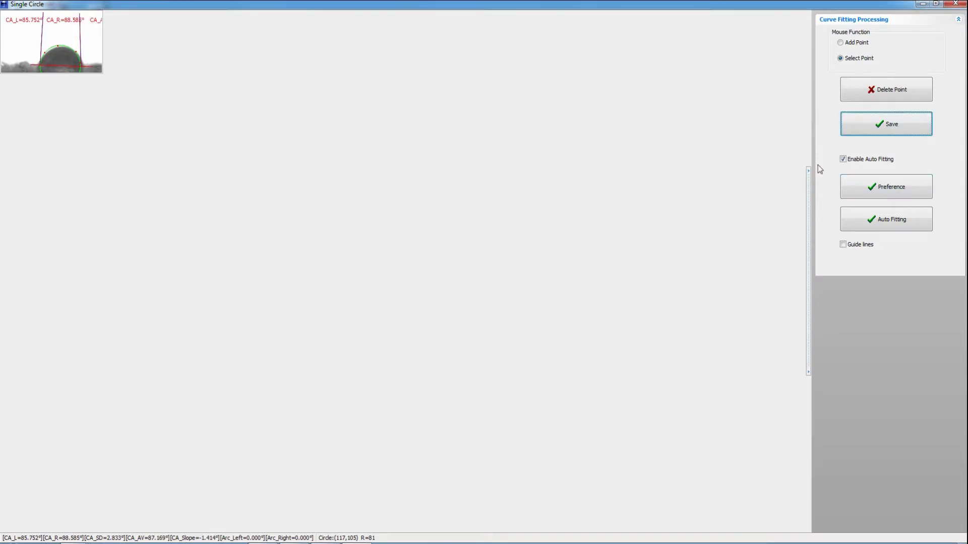
left_click(955, 4)
Apply Circle Fitting to the fifth frame by adding points on the drop's edge, and save the result.
left_click(245, 100)
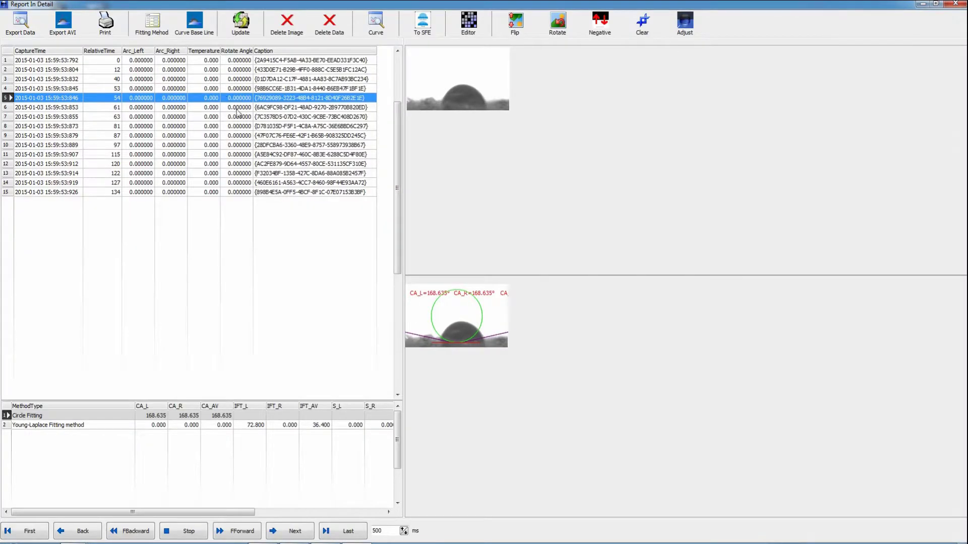
left_click(151, 22)
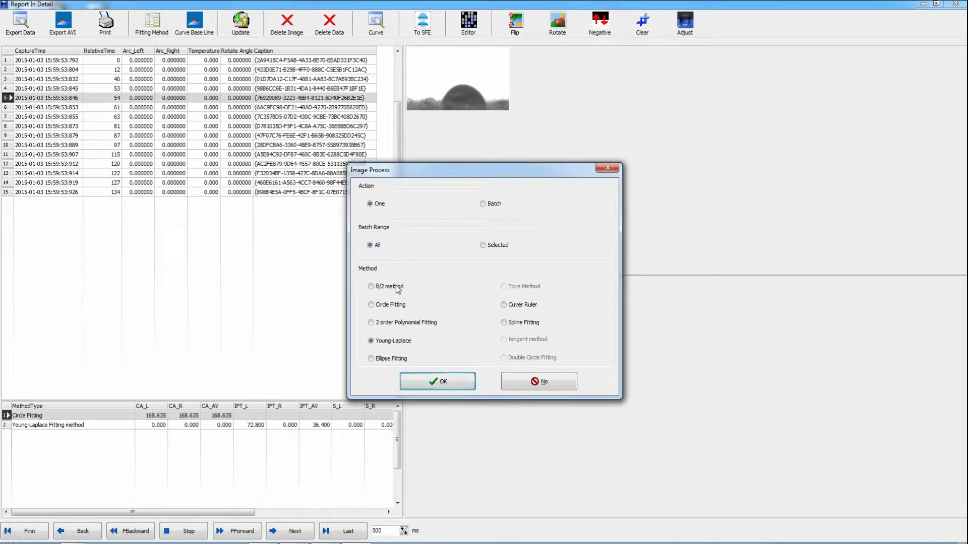
left_click(379, 306)
left_click(438, 380)
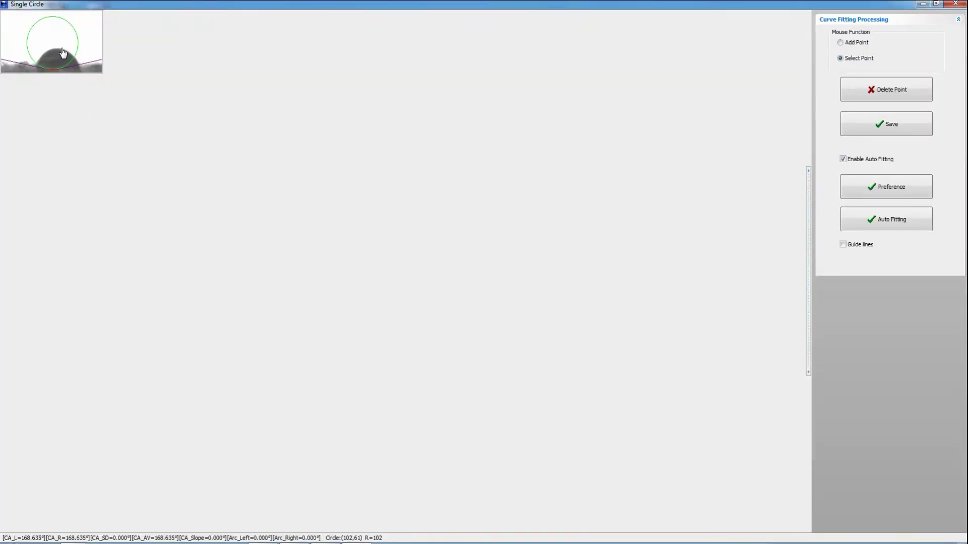
left_click(840, 43)
left_click(75, 64)
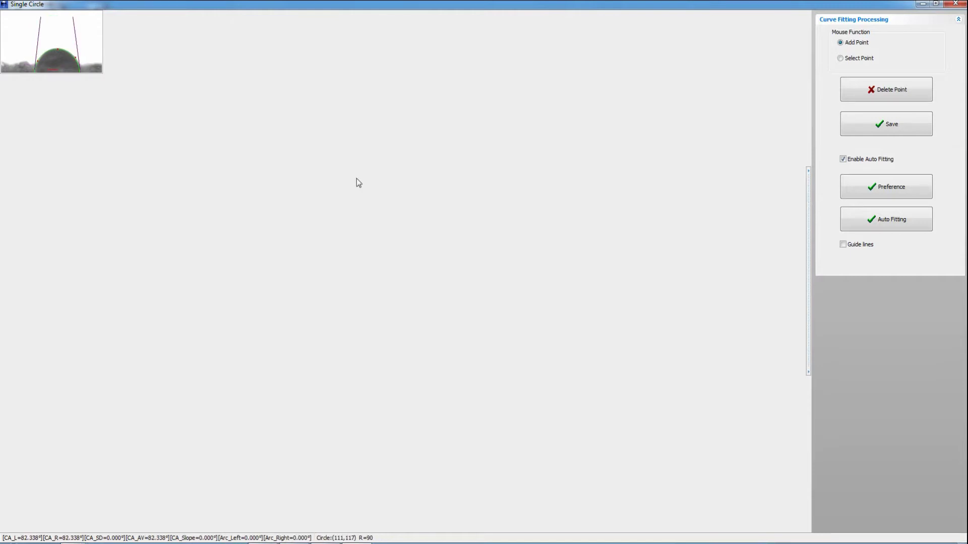
left_click(892, 133)
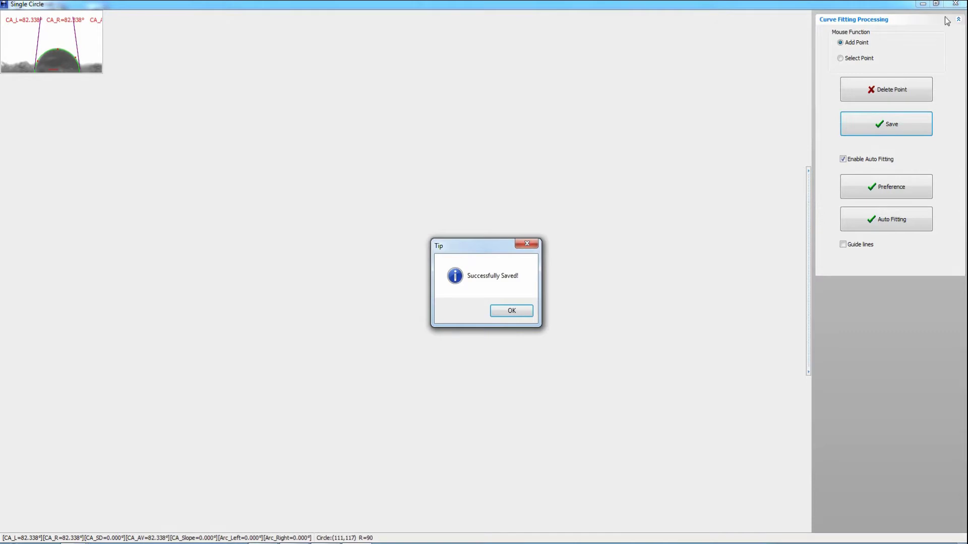
left_click(511, 310)
left_click(955, 4)
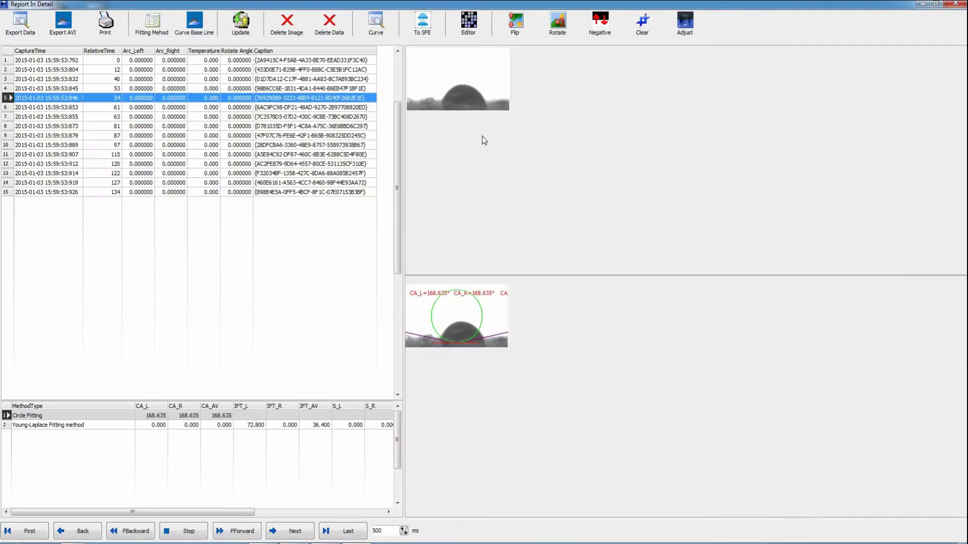
Apply Circle Fitting to the sixth frame with points along the drop's edge, save the result, and return to the report.
left_click(201, 108)
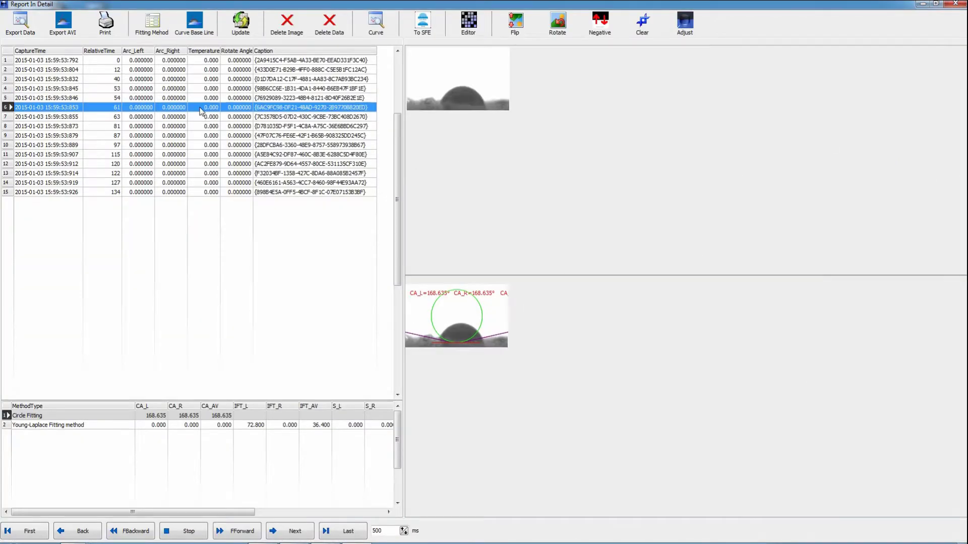
left_click(152, 28)
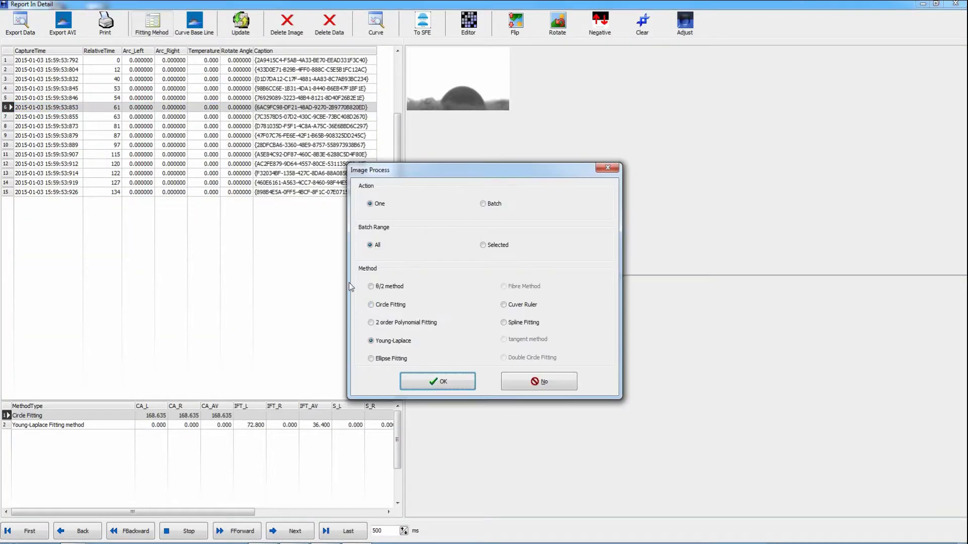
left_click(379, 304)
left_click(439, 382)
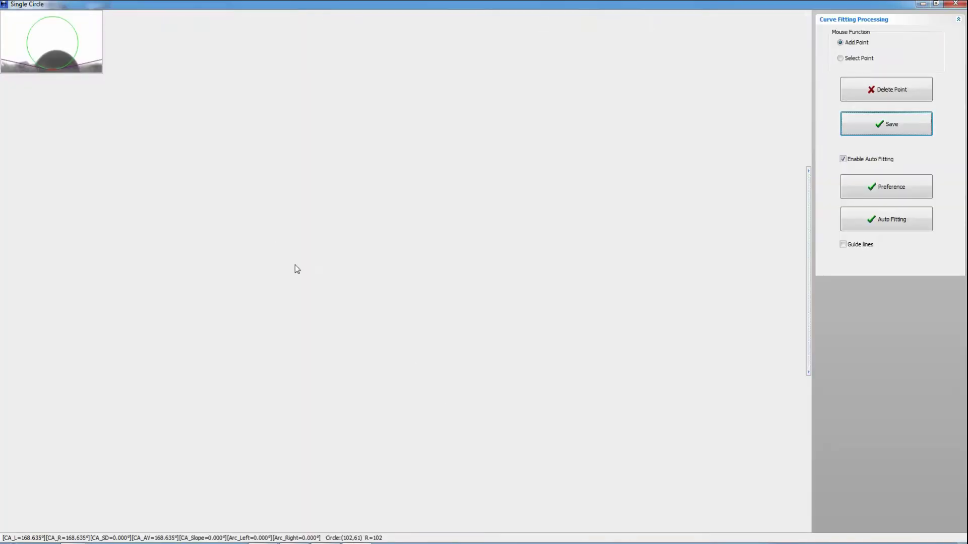
left_click(59, 51)
left_click(71, 59)
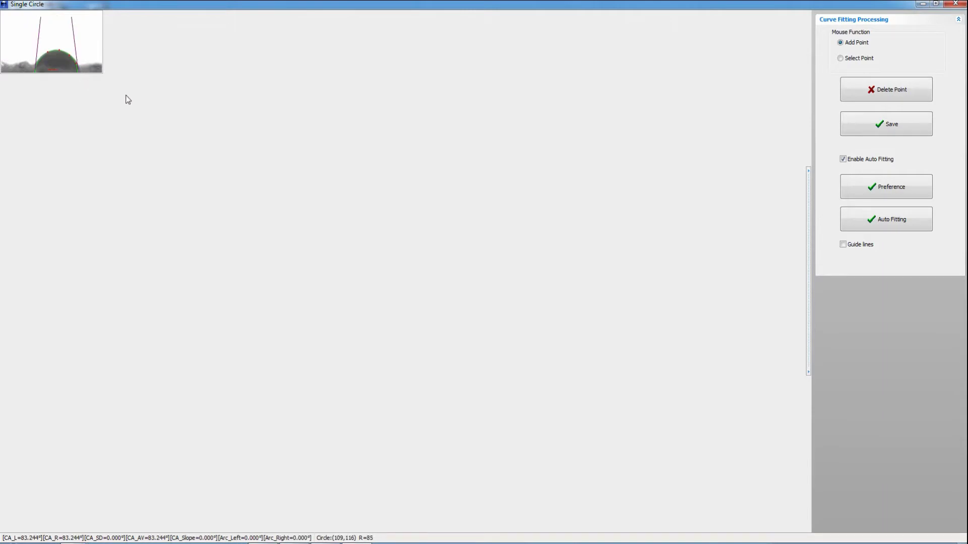
left_click(898, 132)
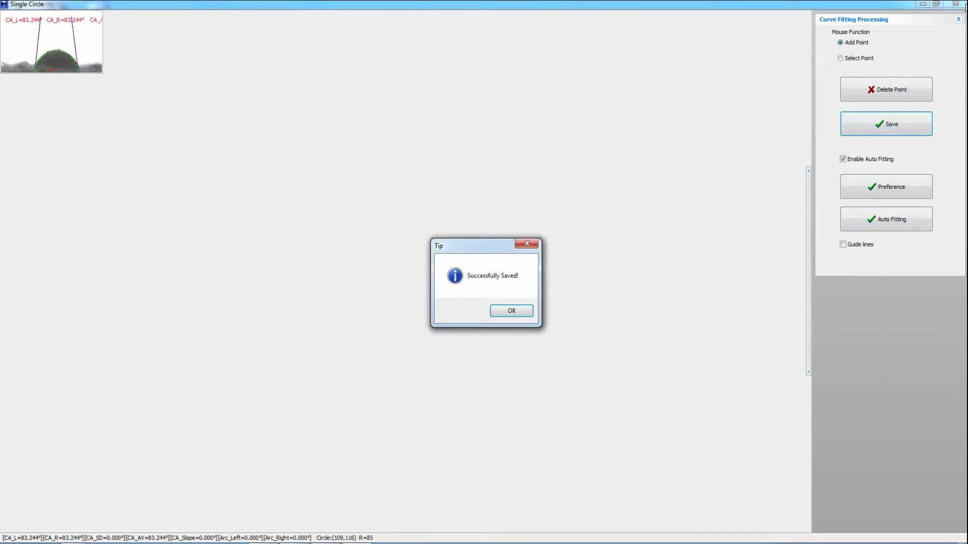
left_click(512, 313)
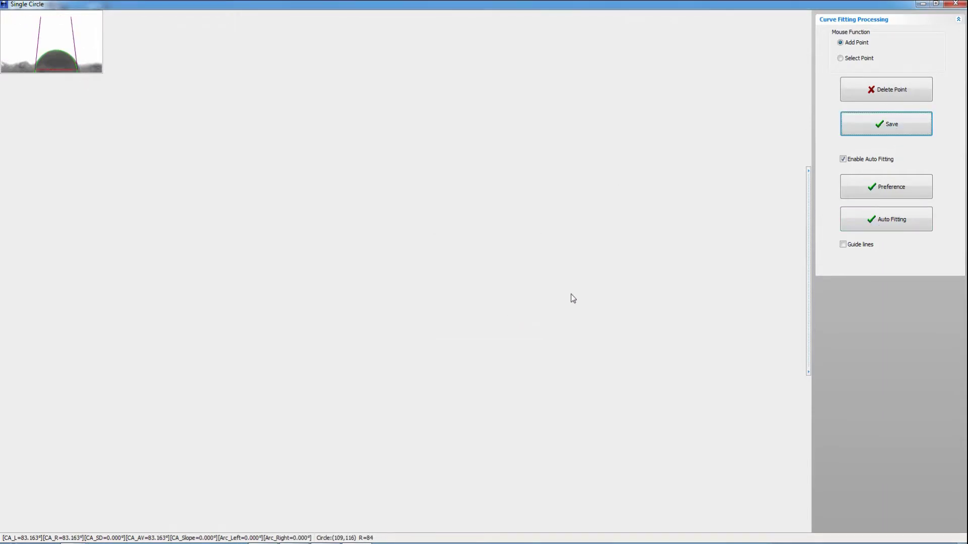
left_click(956, 4)
Fit a circle to the seventh frame's drop by adding points along its outline, save the fit, and return to the report.
left_click(218, 118)
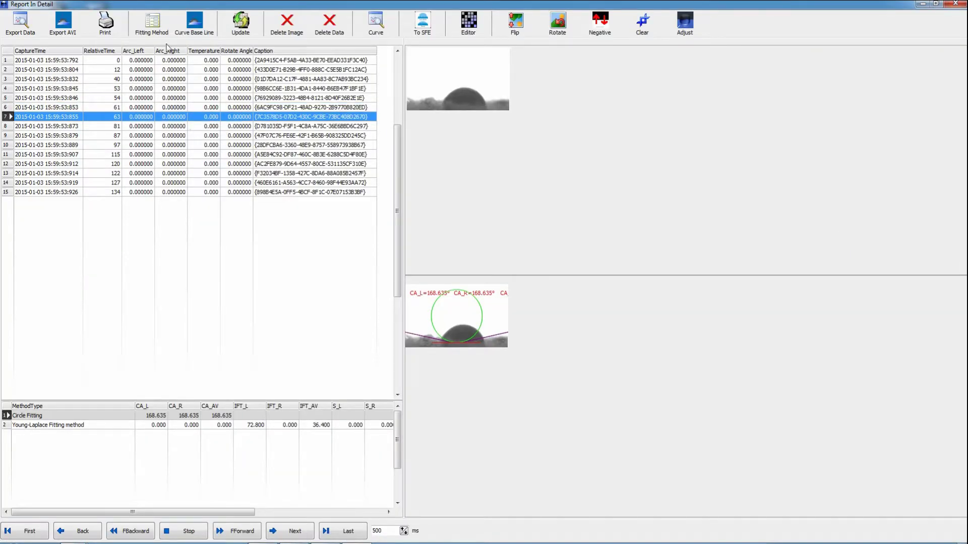
left_click(151, 23)
left_click(389, 305)
left_click(456, 385)
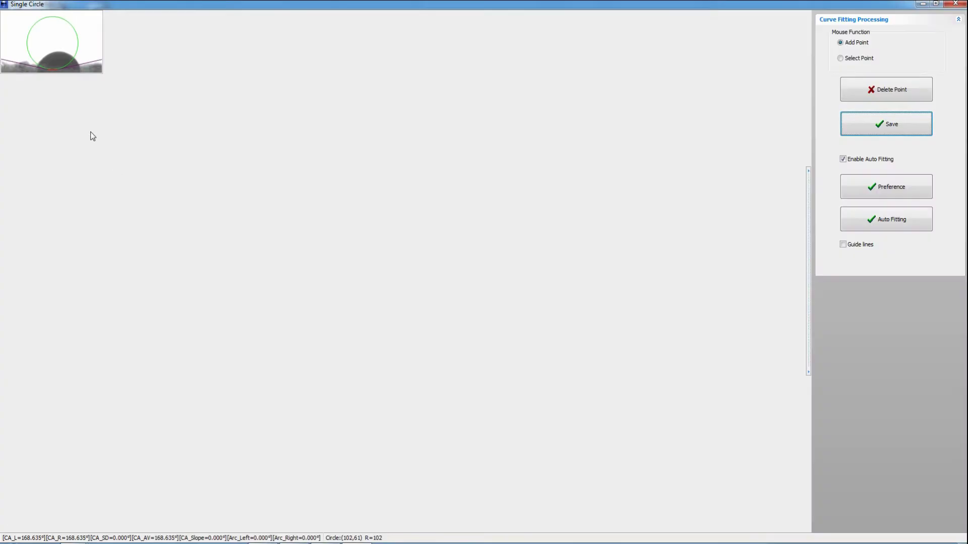
left_click(50, 65)
left_click(73, 62)
left_click(71, 58)
left_click(46, 54)
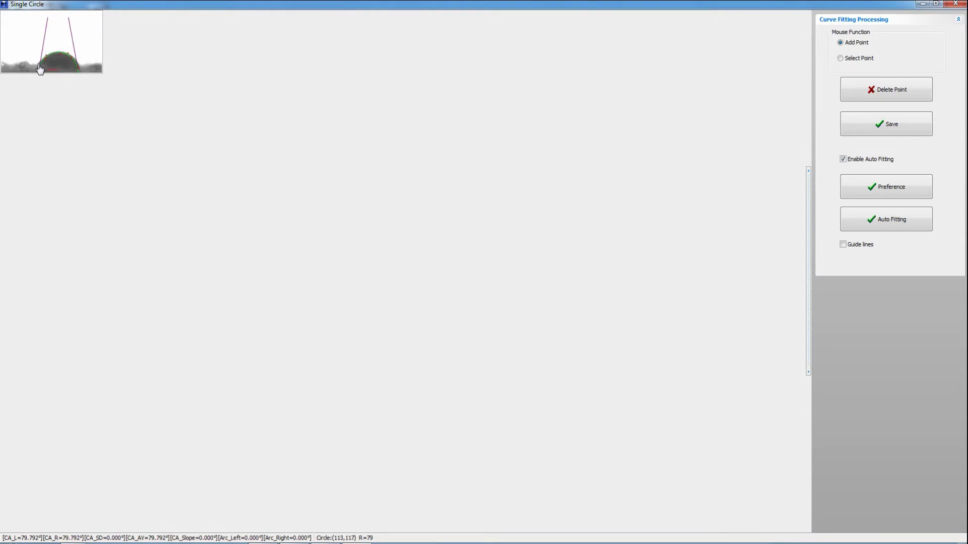
left_click(905, 133)
left_click(521, 312)
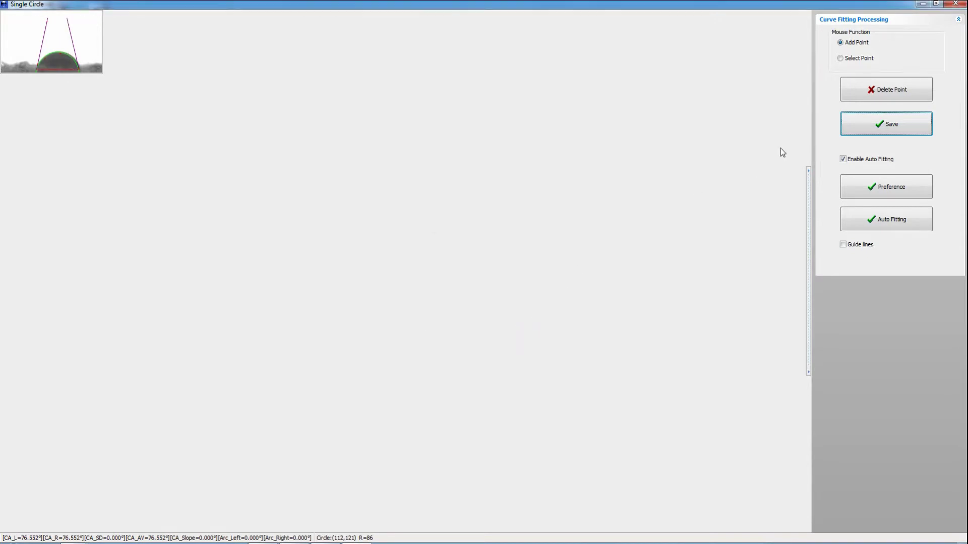
left_click(946, 5)
Apply Circle Fitting to the eighth frame, placing points on the drop's edge down to the cloth, and save the result.
left_click(247, 129)
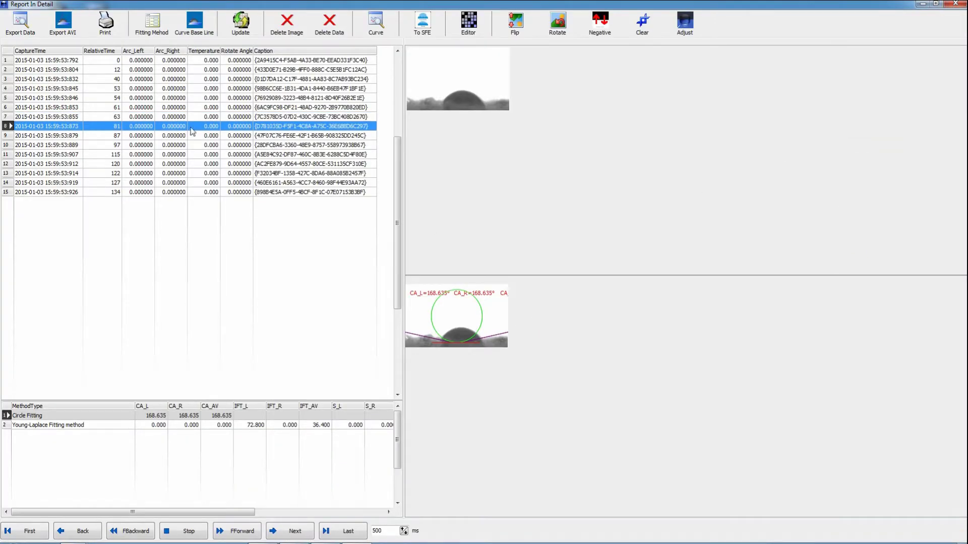
left_click(152, 25)
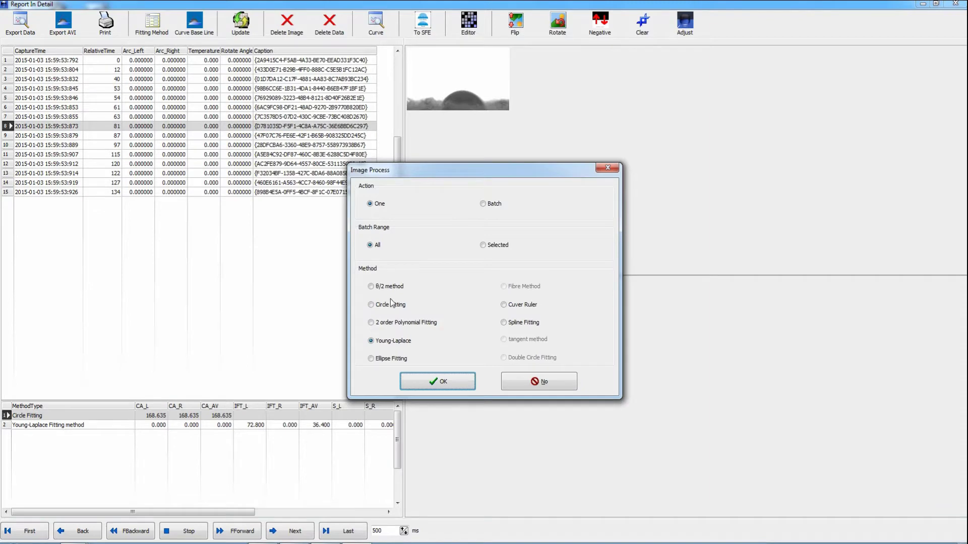
left_click(378, 304)
left_click(419, 379)
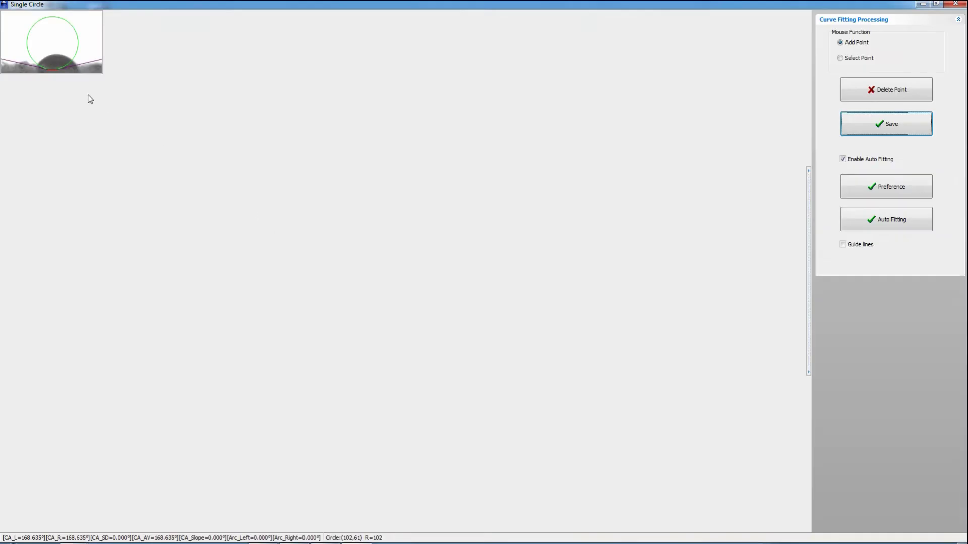
left_click(40, 60)
left_click(74, 65)
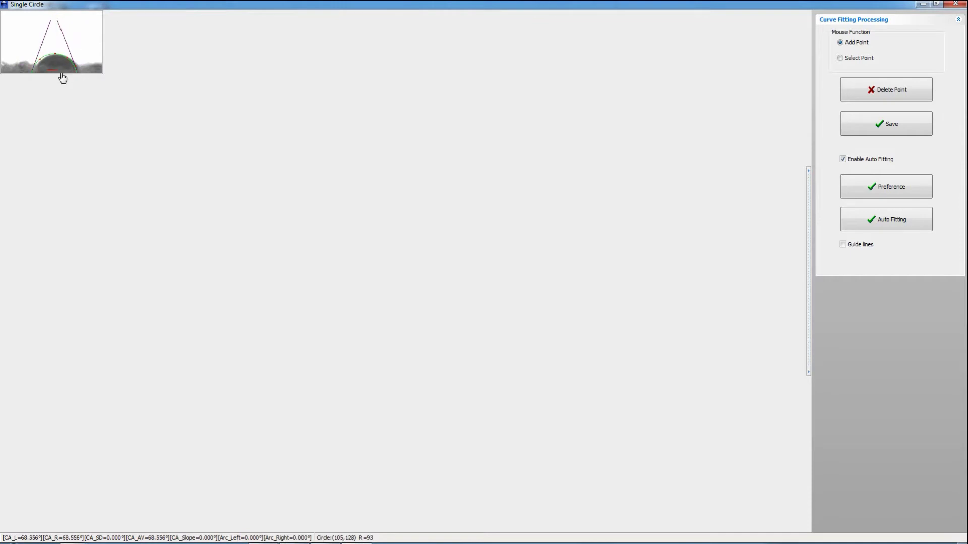
left_click(38, 68)
left_click(897, 132)
left_click(518, 311)
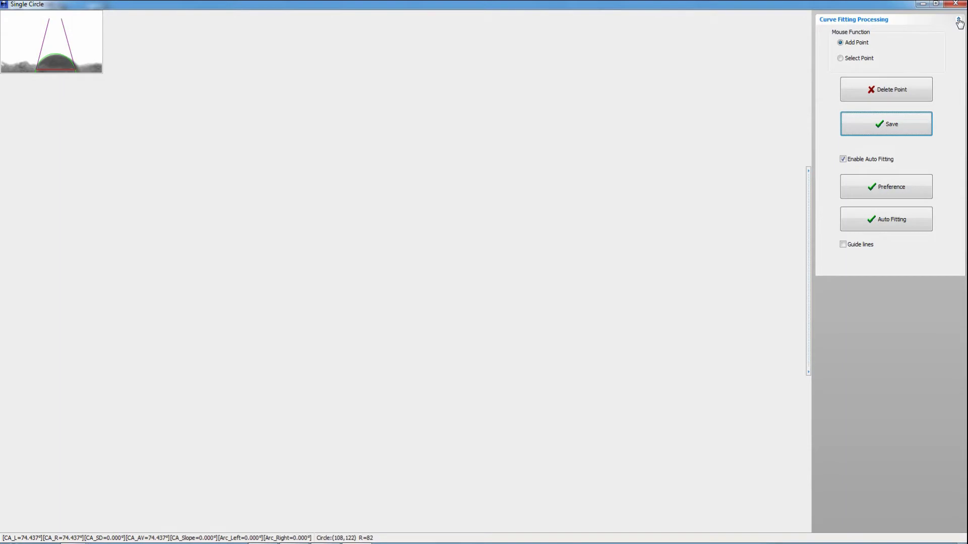
left_click(956, 4)
Apply Circle Fitting to the ninth frame by adding points along the drop's edge, save the fit, and close the fitting window.
left_click(263, 139)
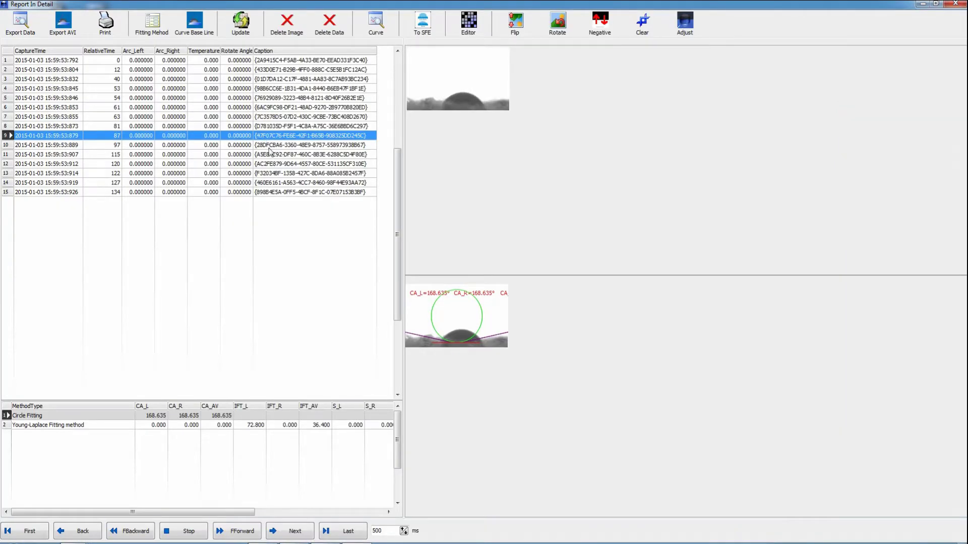
left_click(168, 33)
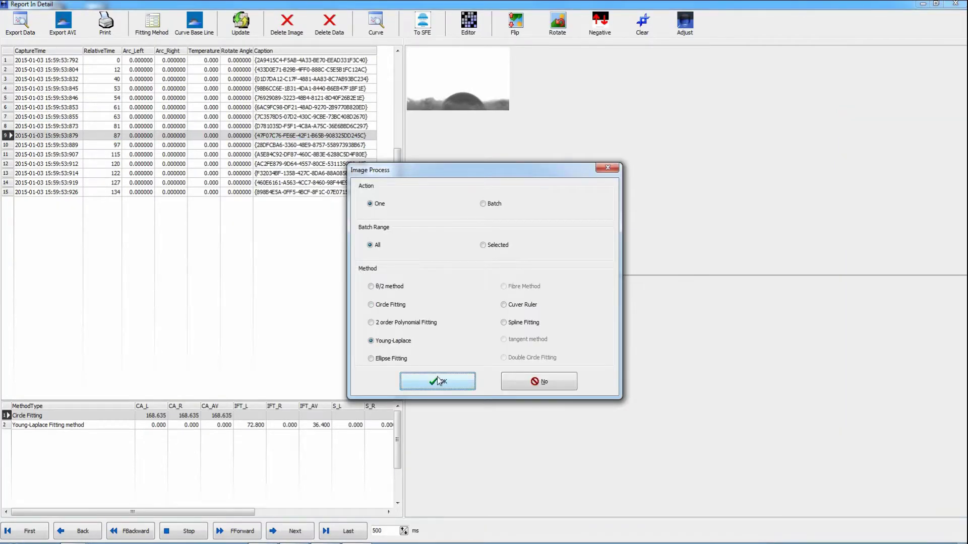
left_click(380, 306)
left_click(440, 384)
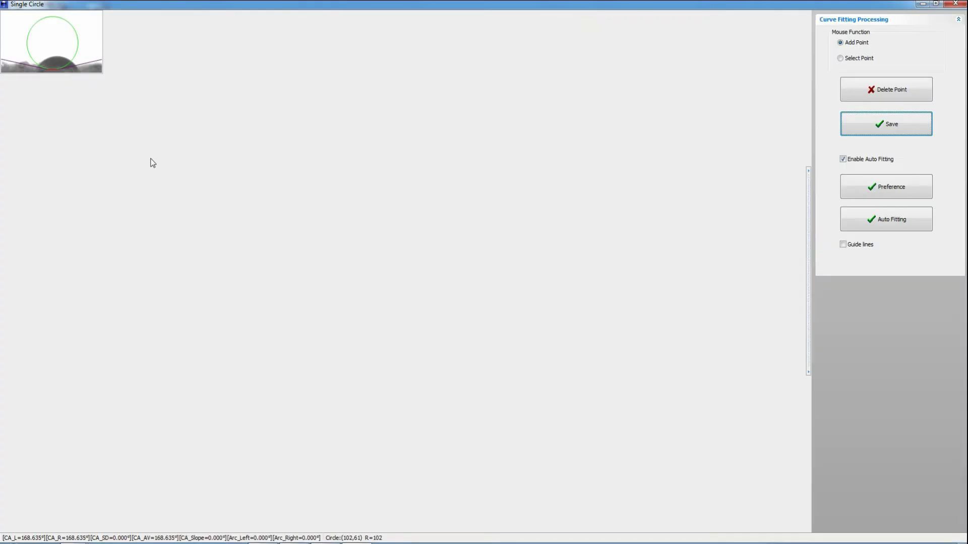
left_click(55, 69)
left_click(75, 67)
left_click(77, 70)
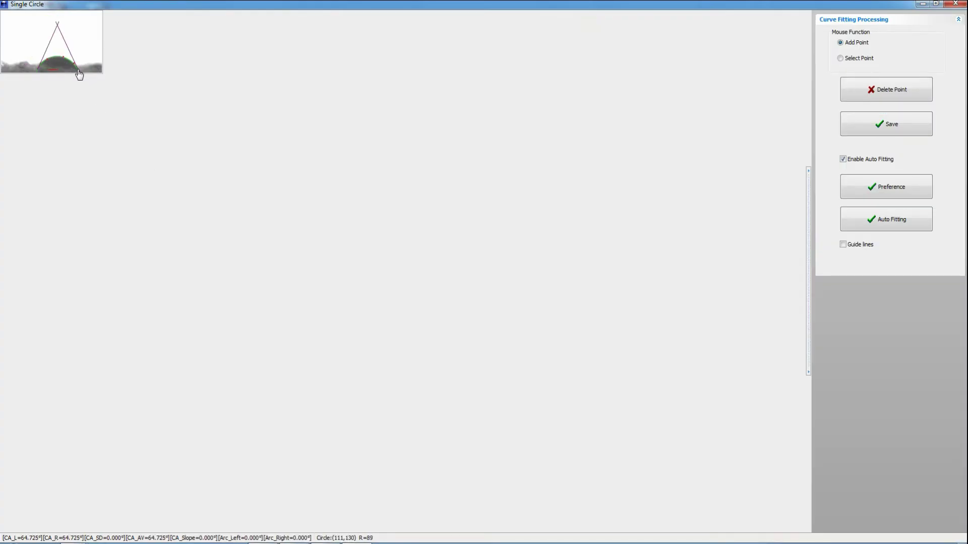
left_click(896, 132)
left_click(516, 312)
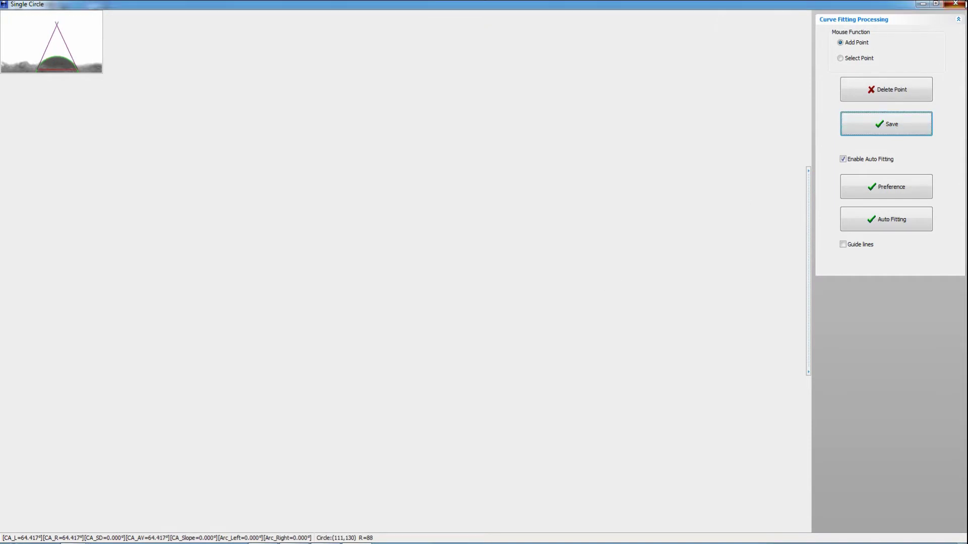
left_click(955, 4)
Circle fit the tenth frame through points on the drop's outline, save the result, and return to the report.
left_click(240, 147)
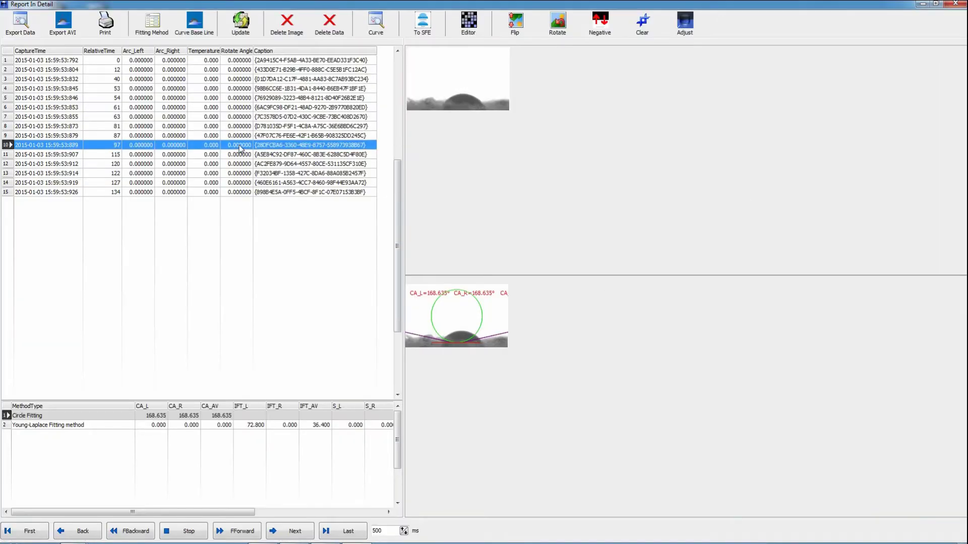
left_click(152, 25)
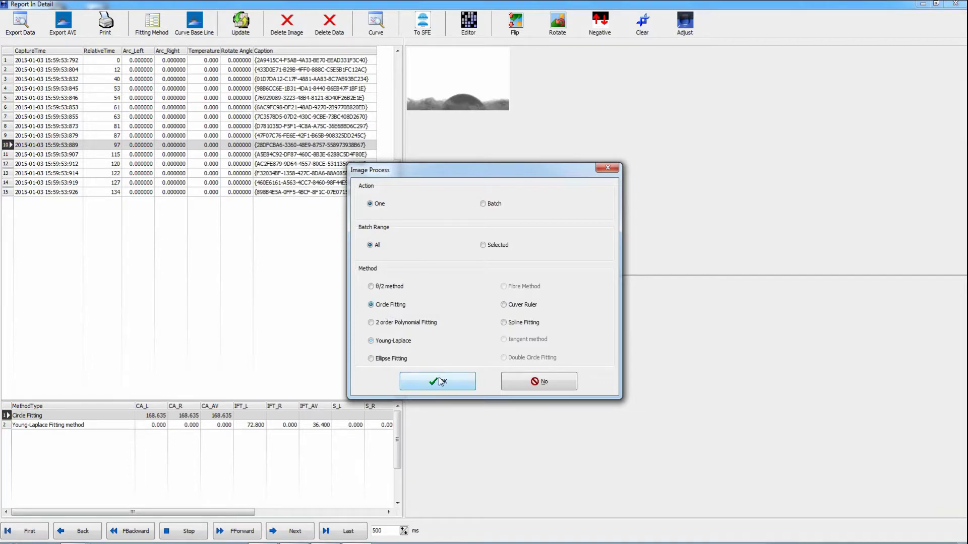
left_click(438, 381)
left_click(54, 65)
left_click(71, 67)
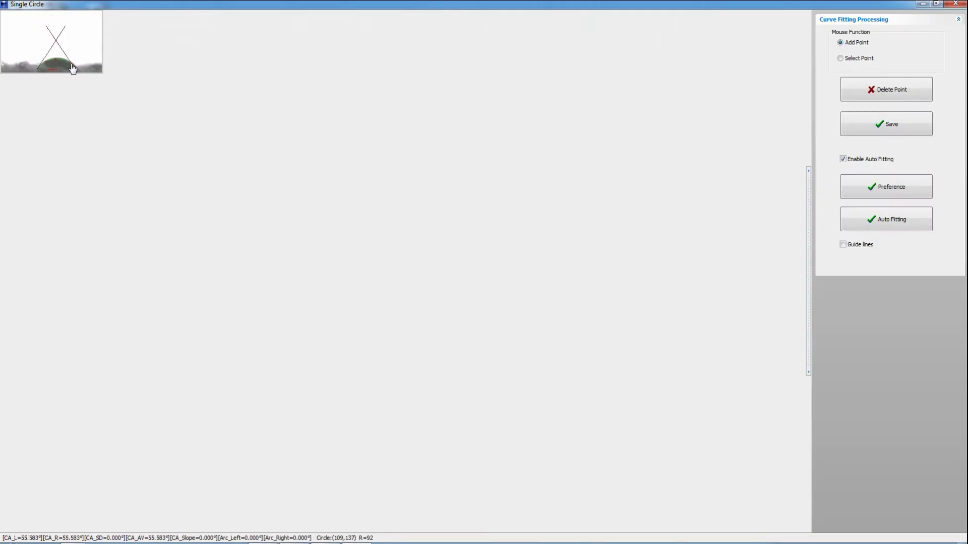
left_click(919, 137)
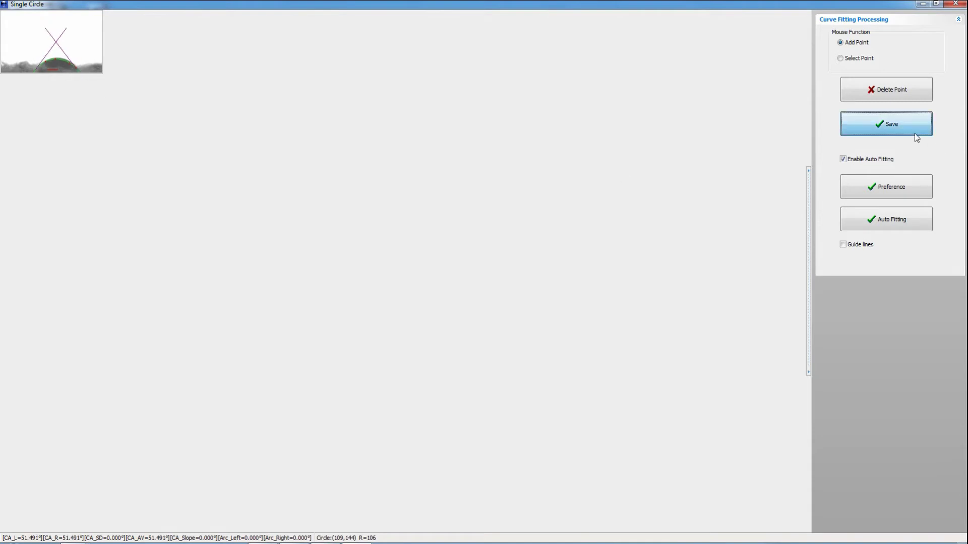
left_click(511, 315)
left_click(956, 4)
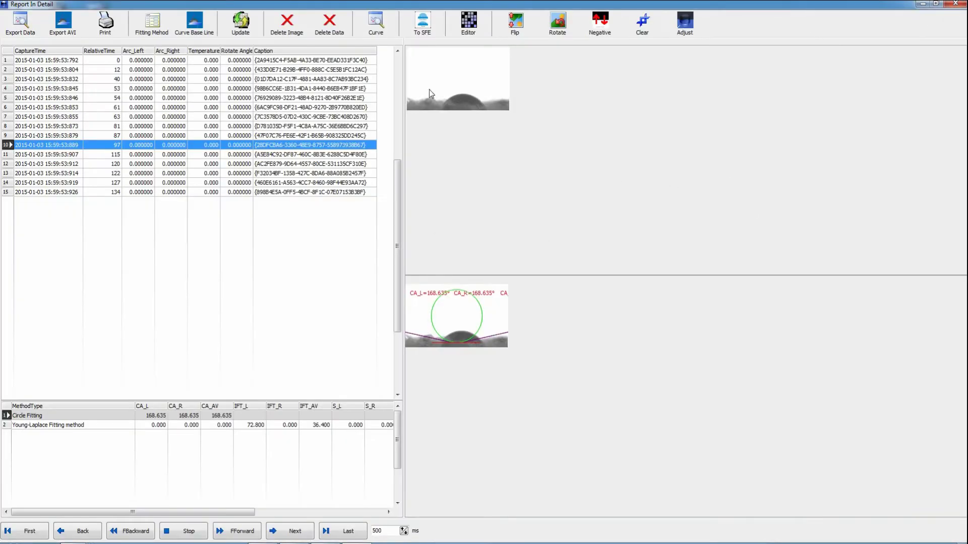
Apply Circle Fitting to the eleventh frame with points on the flattened drop's edge, and save the result.
left_click(246, 156)
left_click(159, 36)
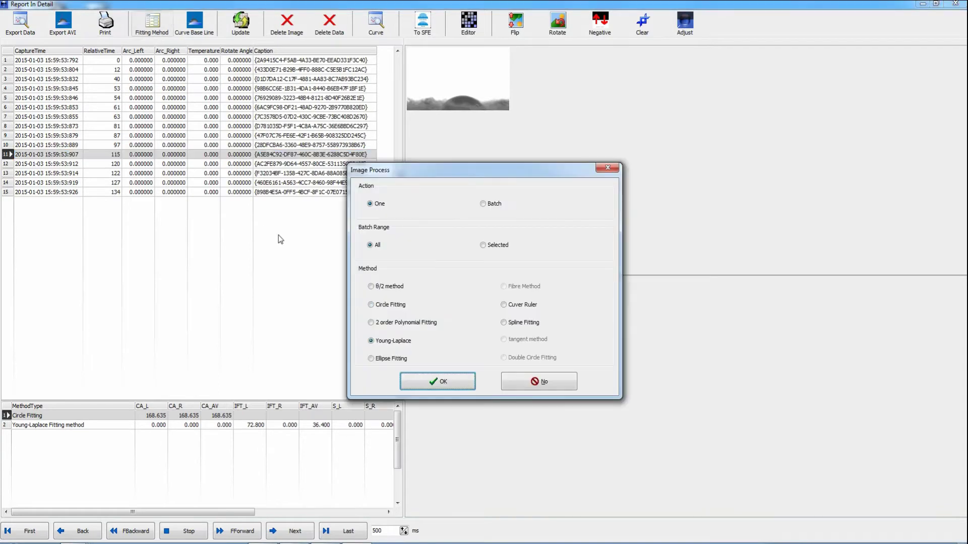
left_click(374, 304)
left_click(443, 382)
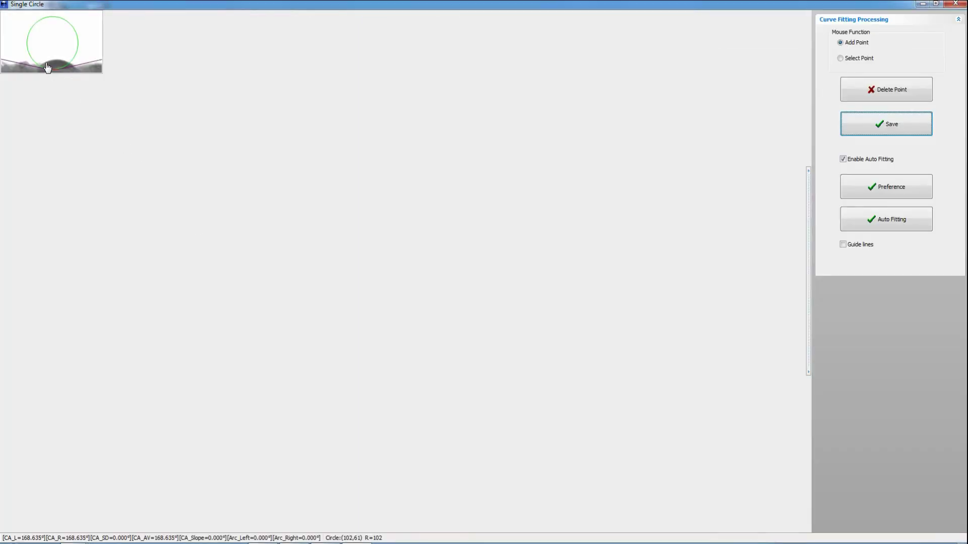
left_click(71, 68)
left_click(909, 122)
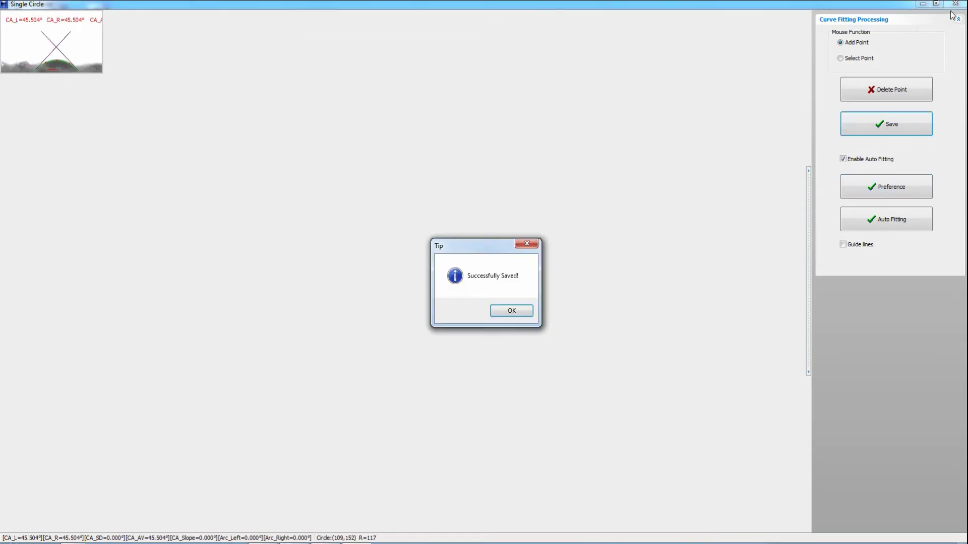
left_click(510, 309)
left_click(955, 4)
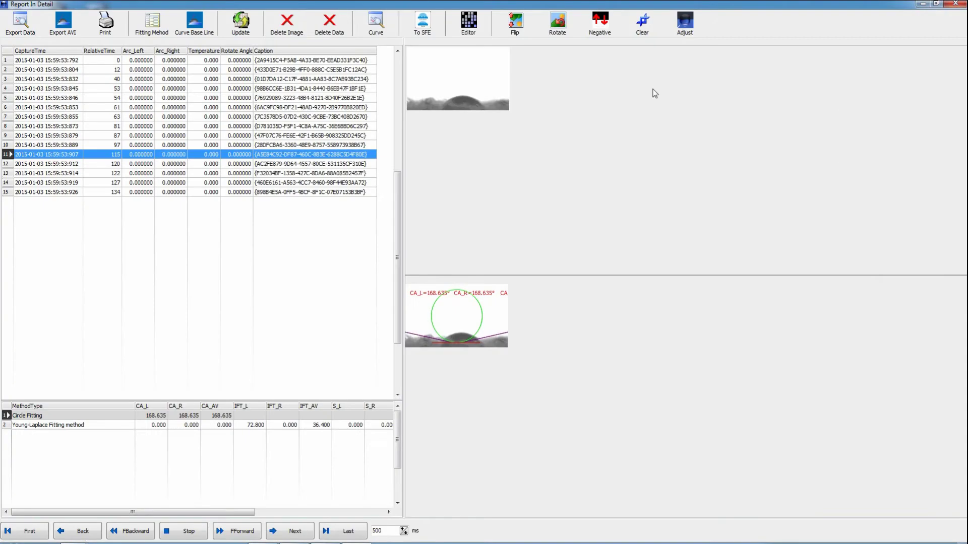
Fit a circle to the drop in the twelfth frame using Circle Fitting, save the fit, and return to the report.
left_click(257, 167)
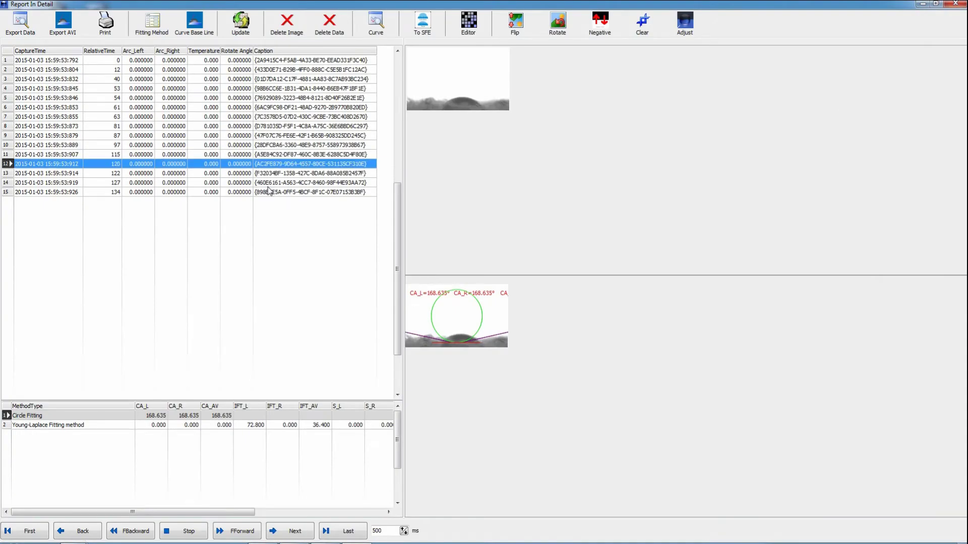
left_click(152, 23)
left_click(382, 309)
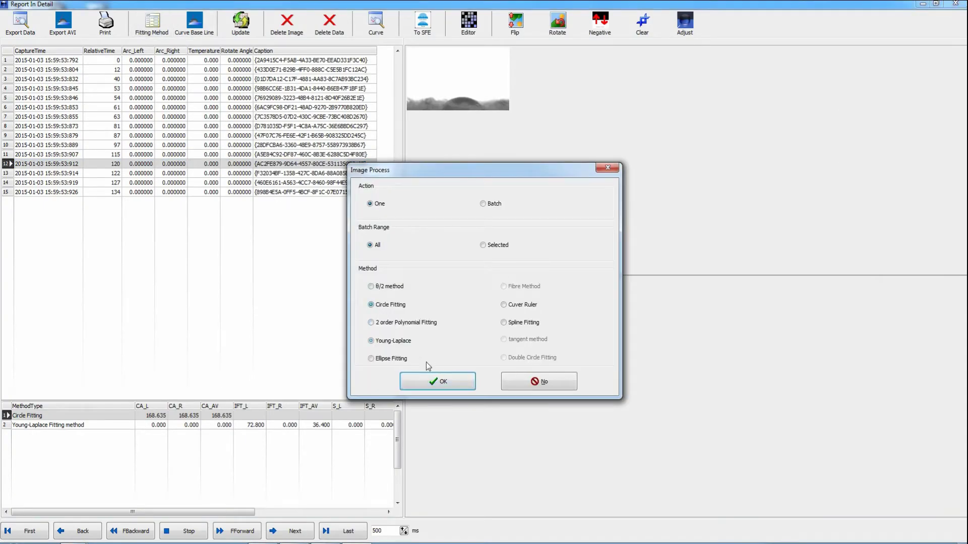
left_click(449, 387)
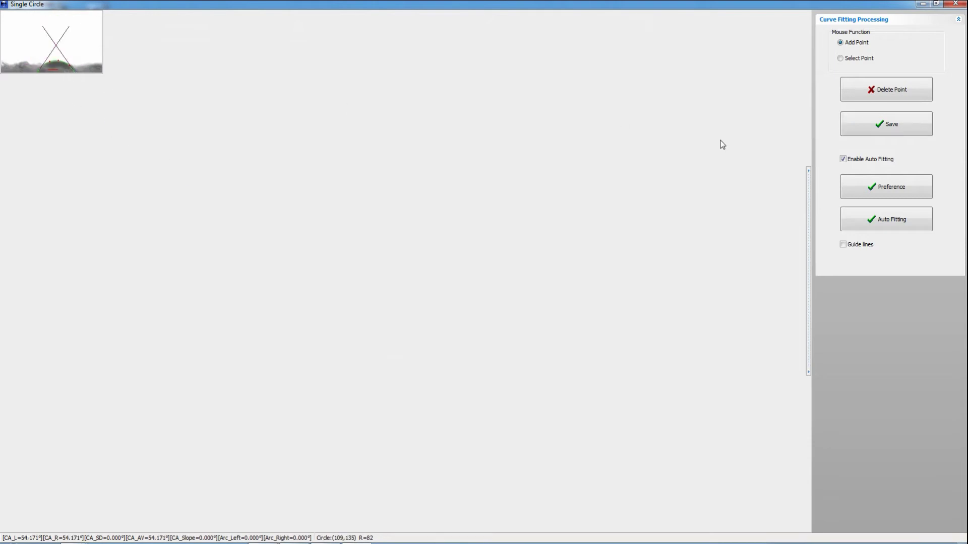
left_click(873, 132)
left_click(518, 316)
left_click(955, 4)
Circle fit the thirteenth frame with points along the drop's outline, save the result, and close the fitting window.
left_click(222, 174)
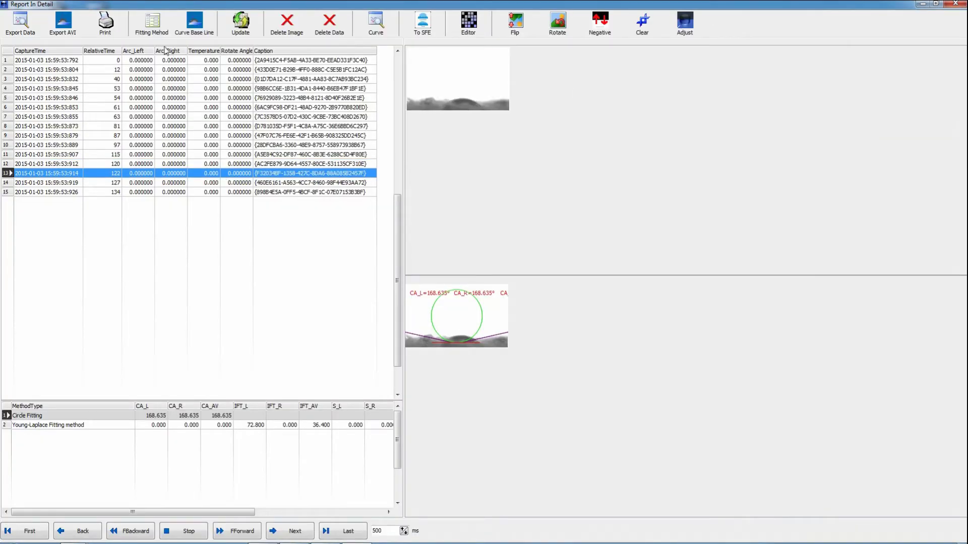
left_click(160, 32)
left_click(378, 306)
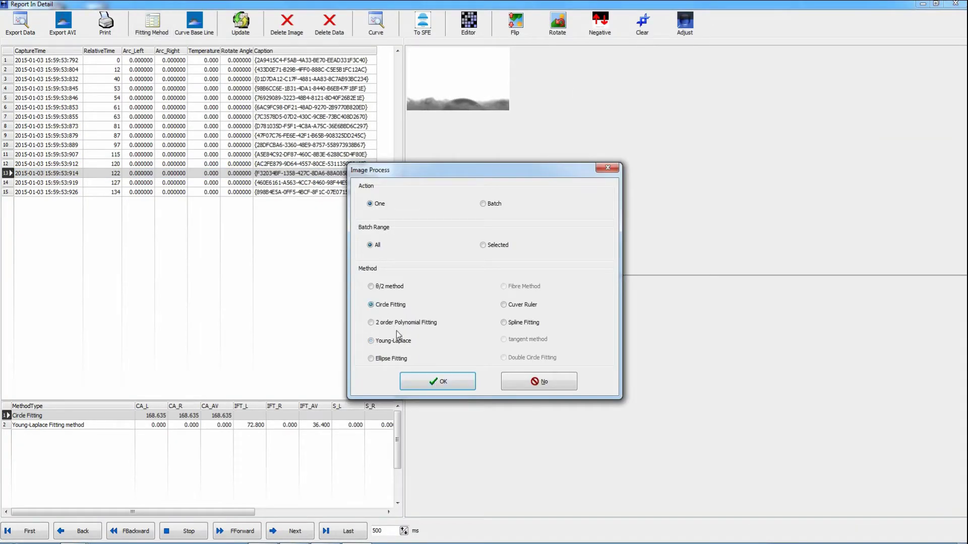
left_click(449, 384)
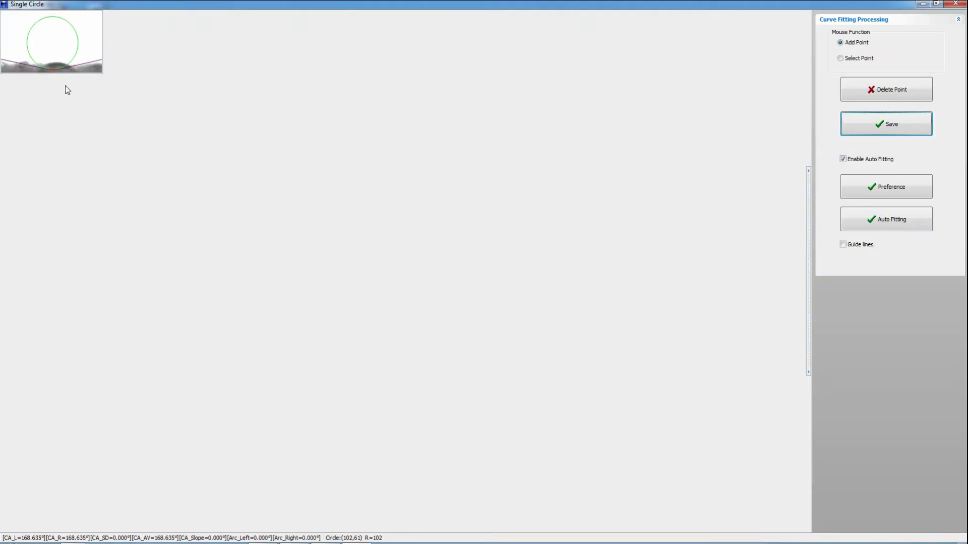
left_click(72, 69)
left_click(896, 125)
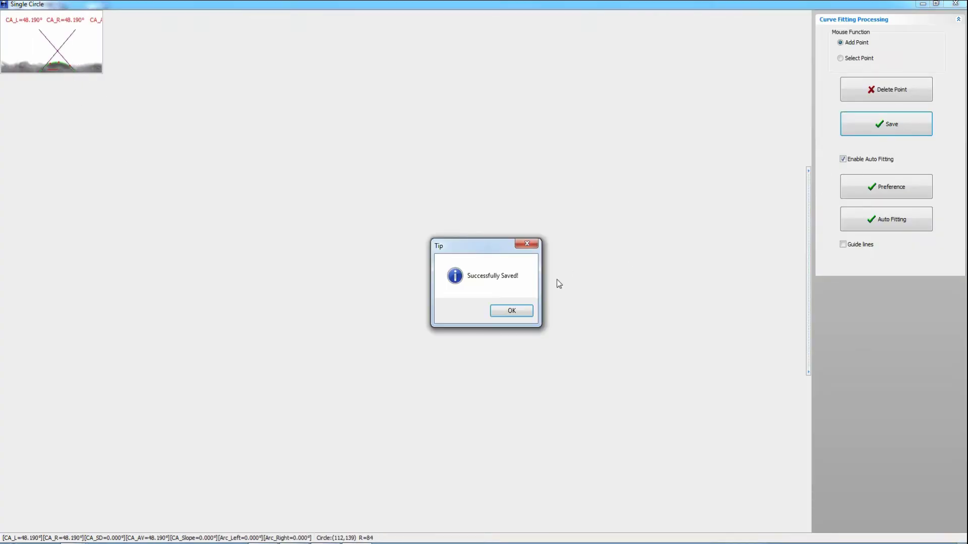
left_click(513, 310)
left_click(955, 4)
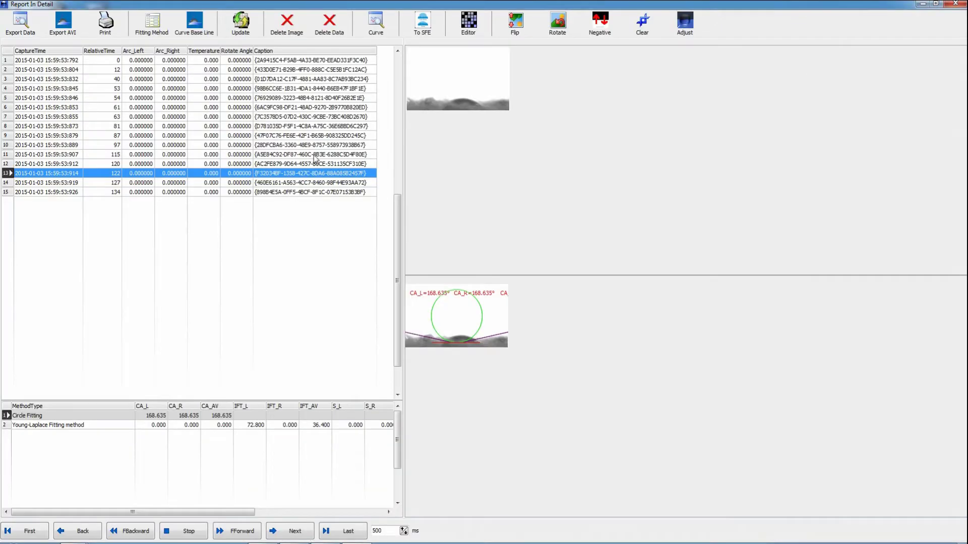
Apply Circle Fitting to the fourteenth frame using points on the drop's edge, save the fit, and return to the report.
left_click(201, 184)
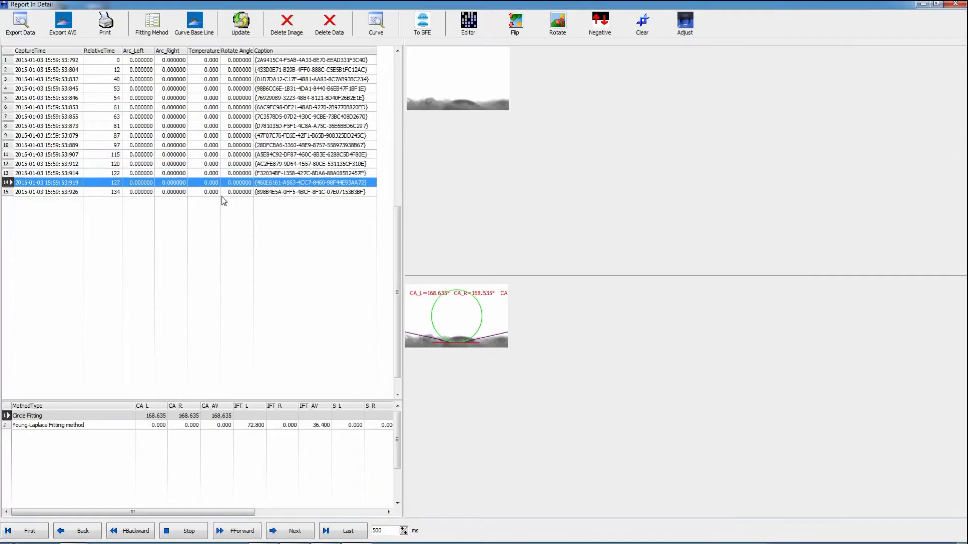
left_click(154, 32)
left_click(371, 304)
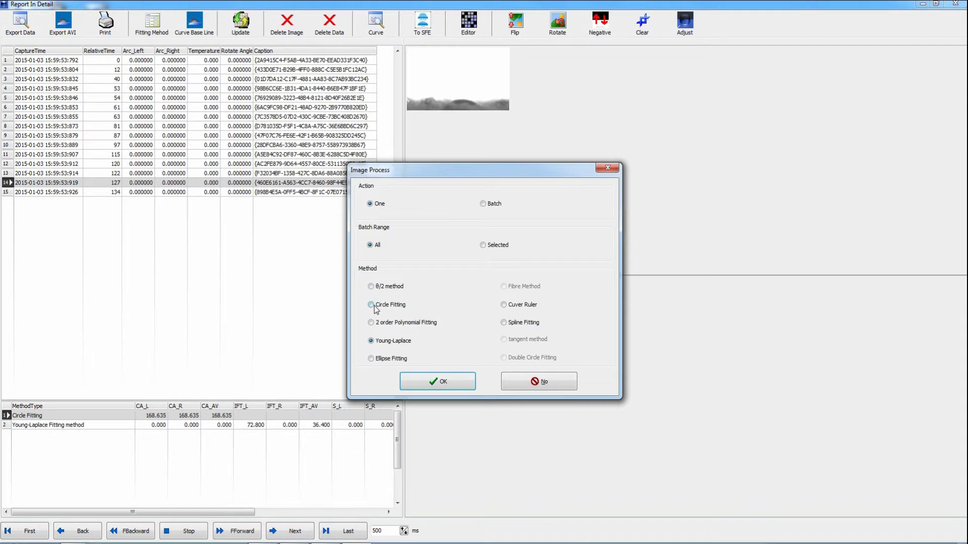
left_click(442, 384)
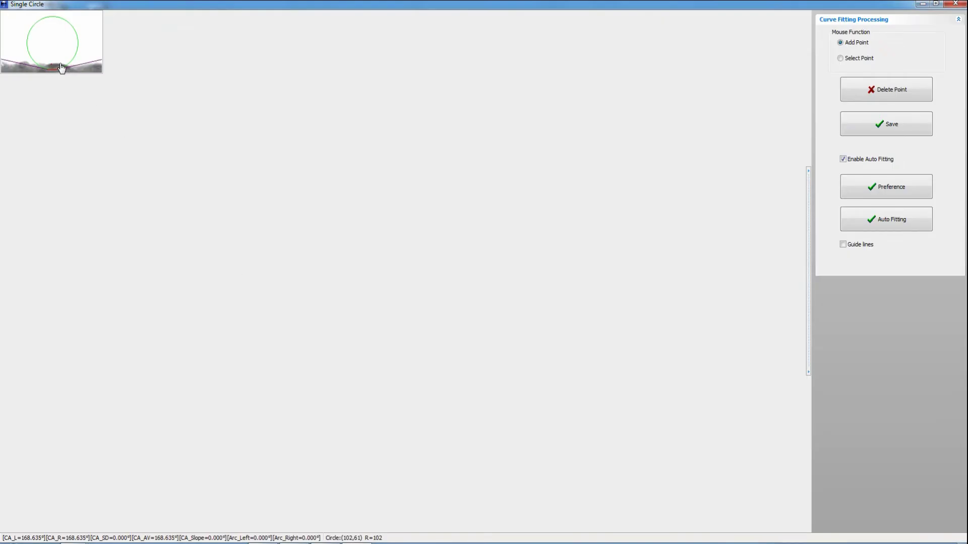
left_click(69, 71)
left_click(888, 126)
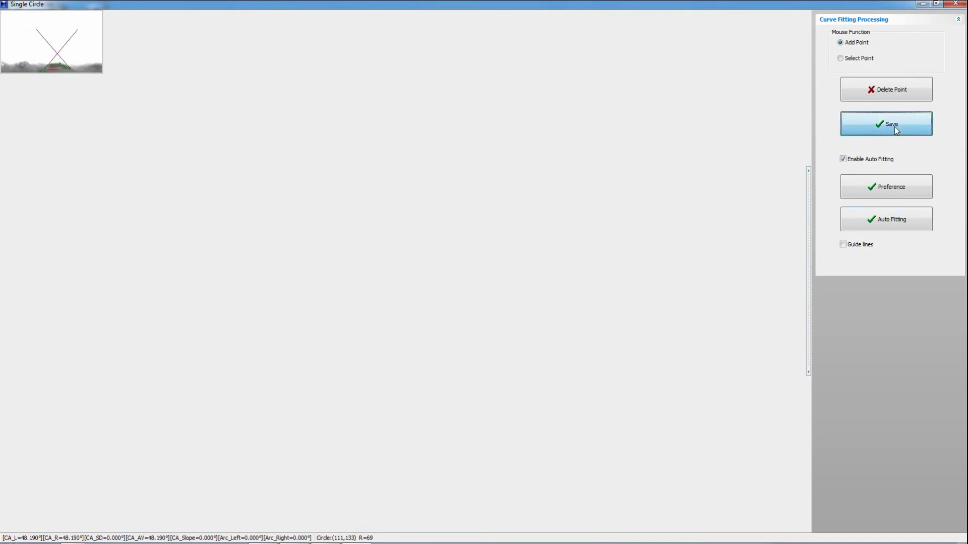
left_click(509, 311)
left_click(955, 4)
Fit a circle through three points on the nearly absorbed drop in the fifteenth frame, save it, and show its result in the report.
left_click(203, 196)
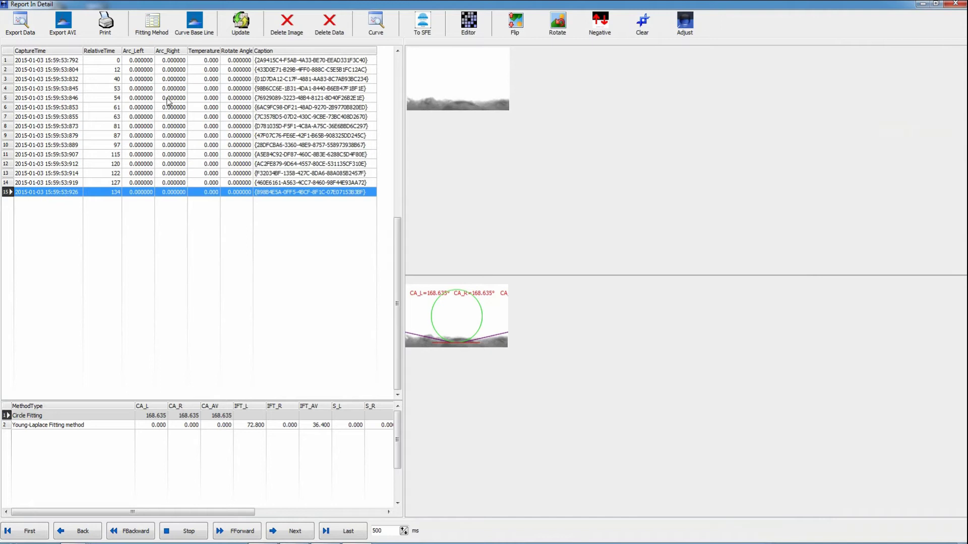
left_click(152, 24)
left_click(377, 307)
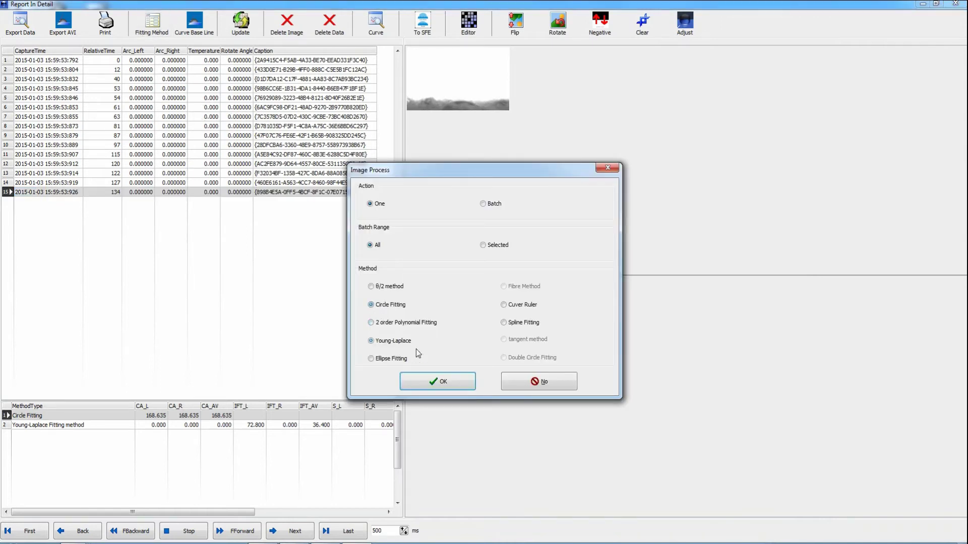
left_click(438, 382)
left_click(45, 66)
left_click(56, 66)
left_click(69, 67)
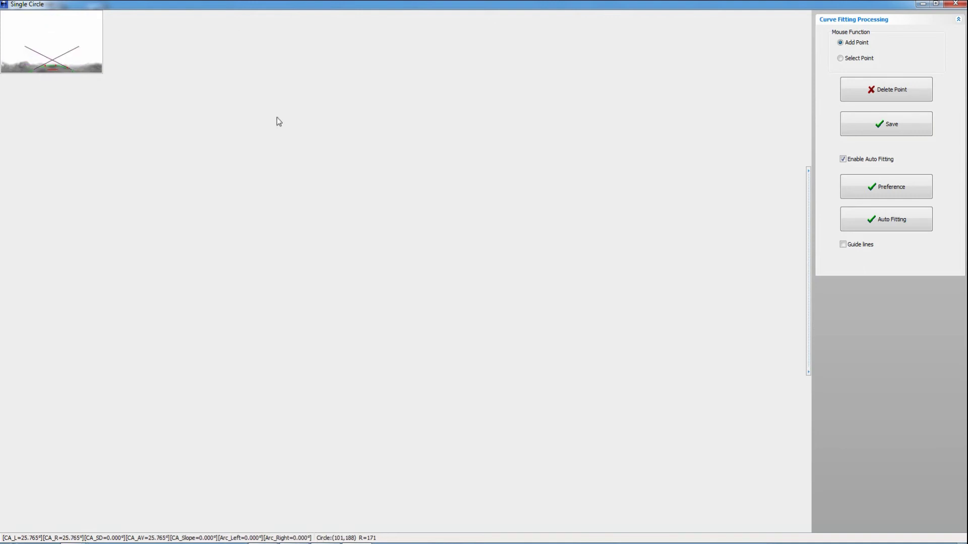
left_click(899, 128)
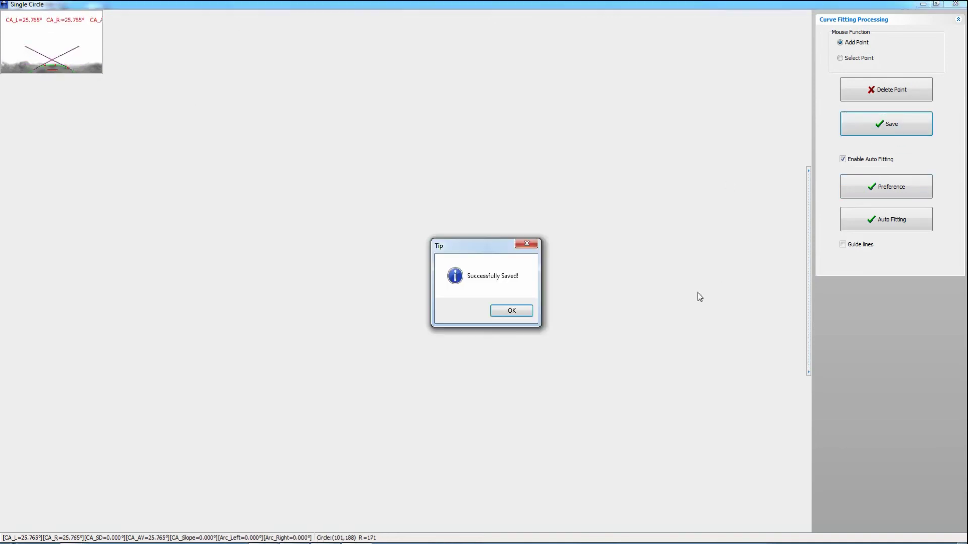
left_click(511, 311)
left_click(960, 5)
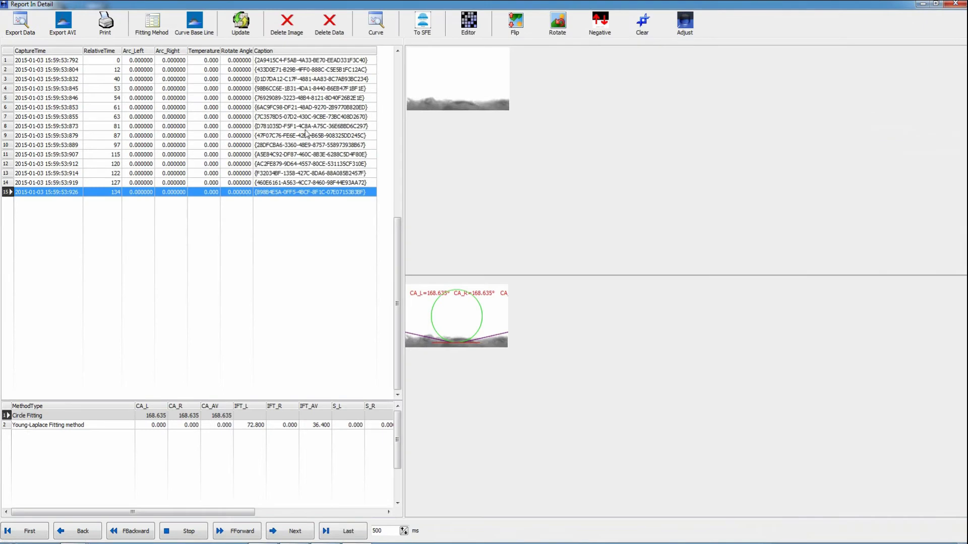
left_click(226, 417)
Set up an AVI export of the frames with their Circle fitting curves at a frame rate of 1.
left_click(225, 118)
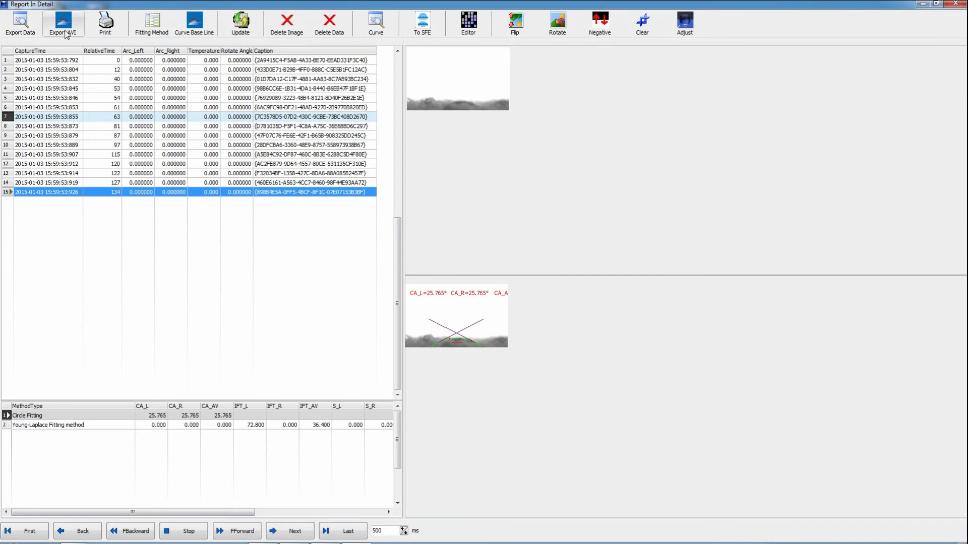
left_click(62, 23)
left_click(383, 243)
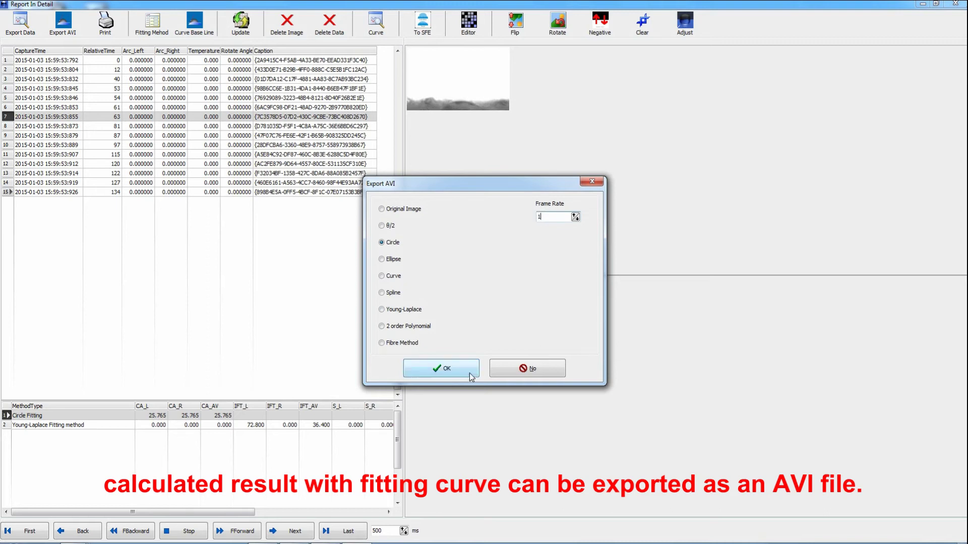
left_click(452, 373)
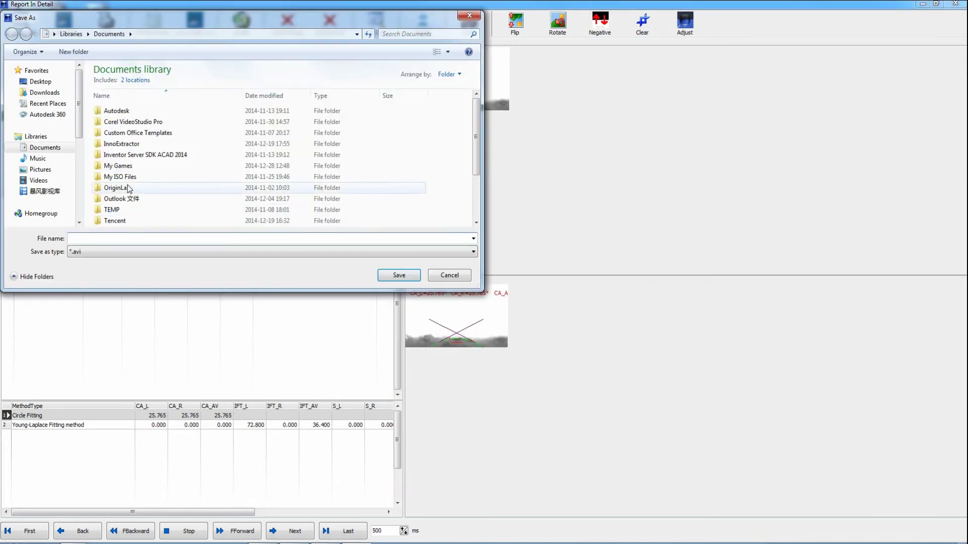
Save the exported AVI to the Desktop as "fiber and contact angle".
left_click(40, 81)
left_click(137, 240)
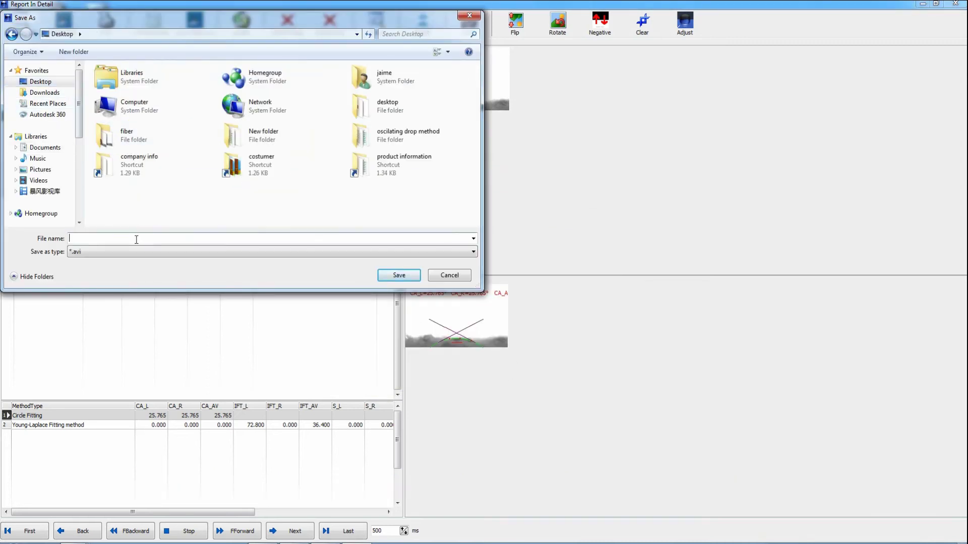
type("fiber and contact angle")
left_click(398, 277)
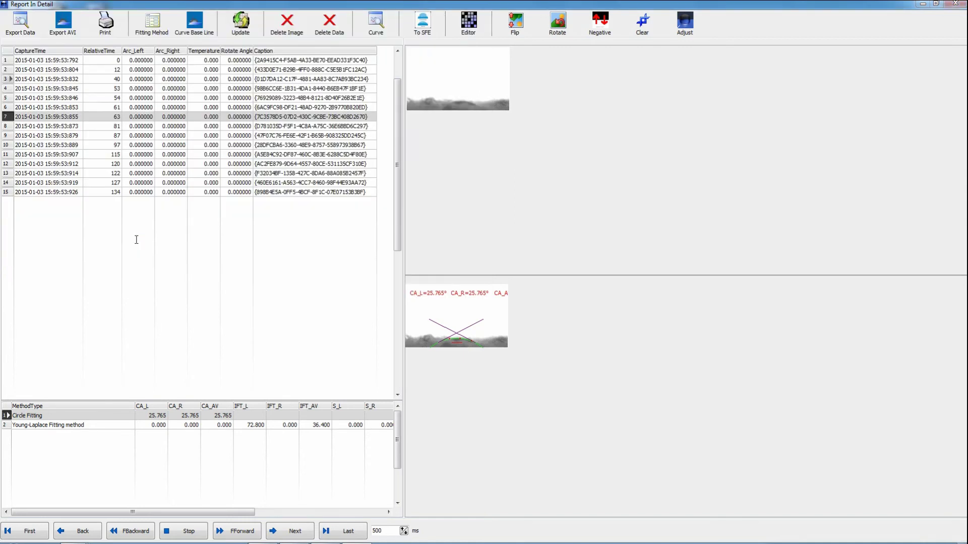
left_click(575, 311)
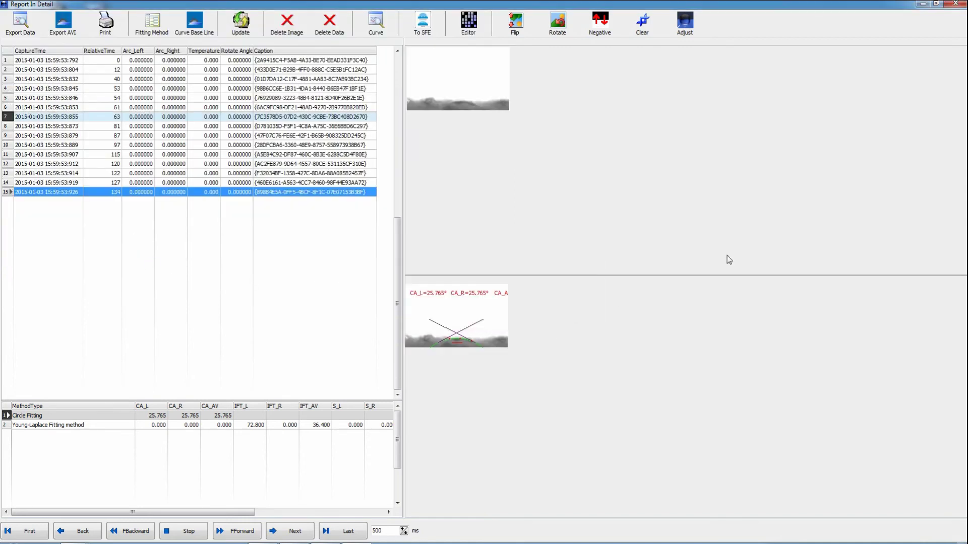
Close the detailed report and exit CAST3 to the Windows desktop.
left_click(956, 4)
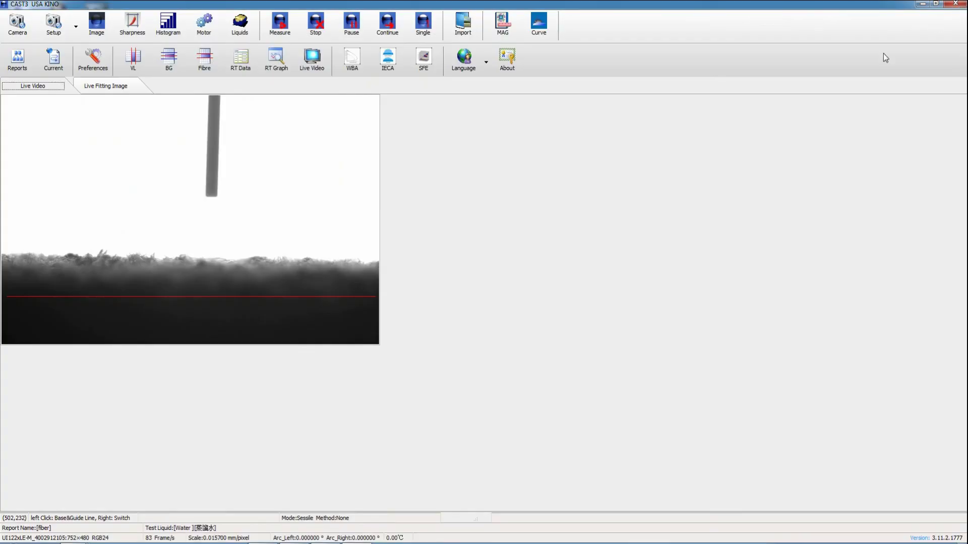
left_click(955, 4)
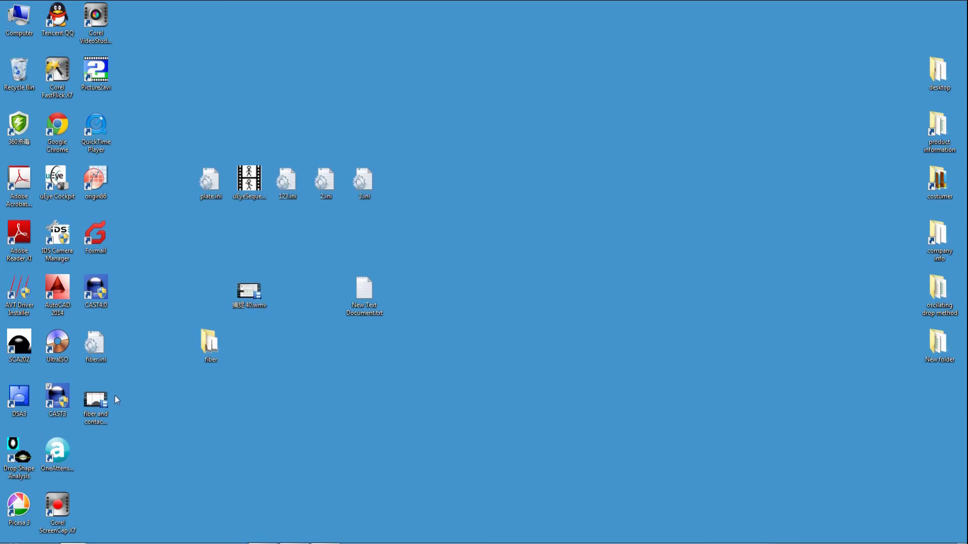